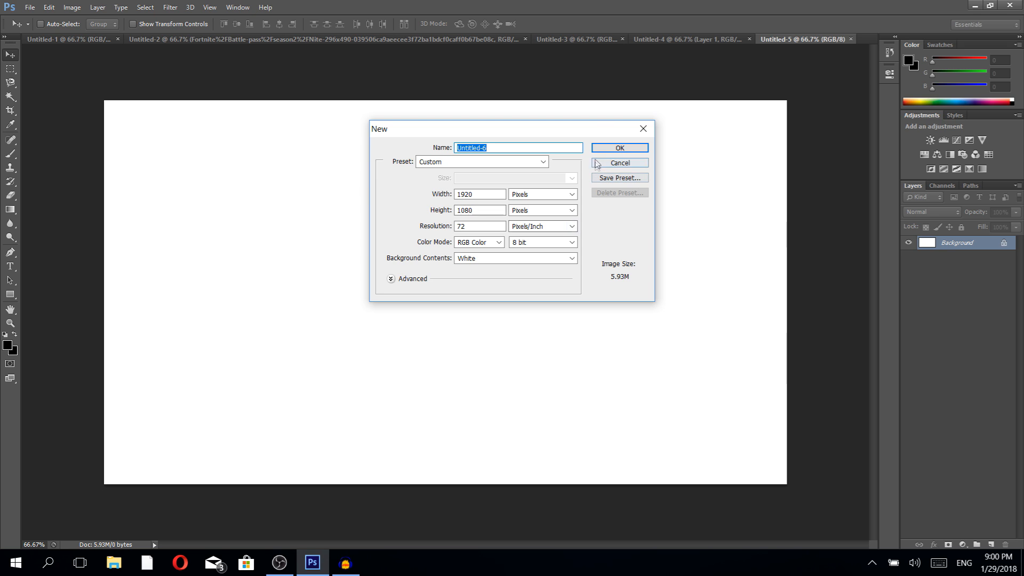
# Step: Create a white 1920 x 1080 pixel RGB document at 72 pixels/inch and place the Fortnite landscape image in it
pyautogui.click(611, 151)
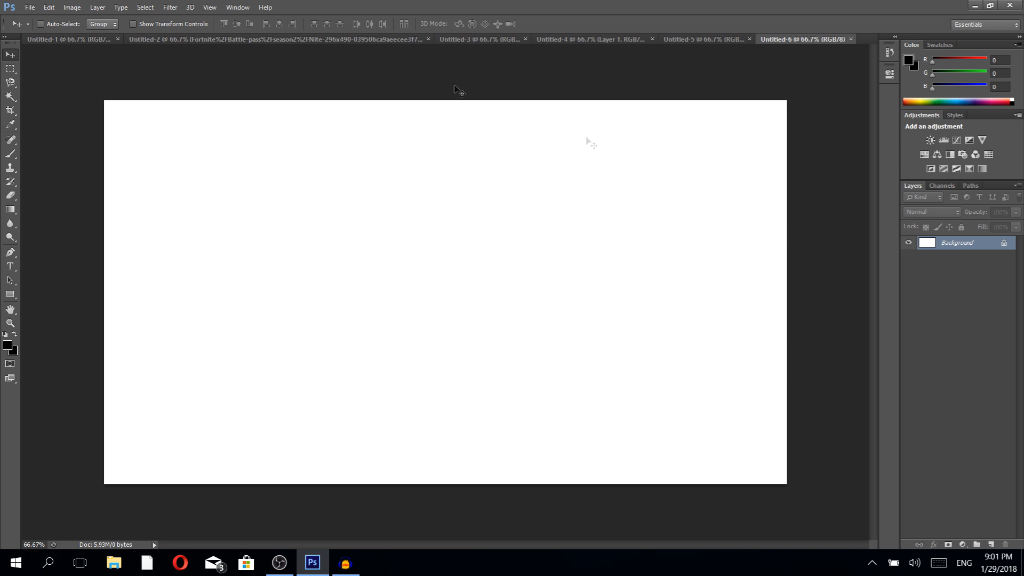
pyautogui.click(30, 7)
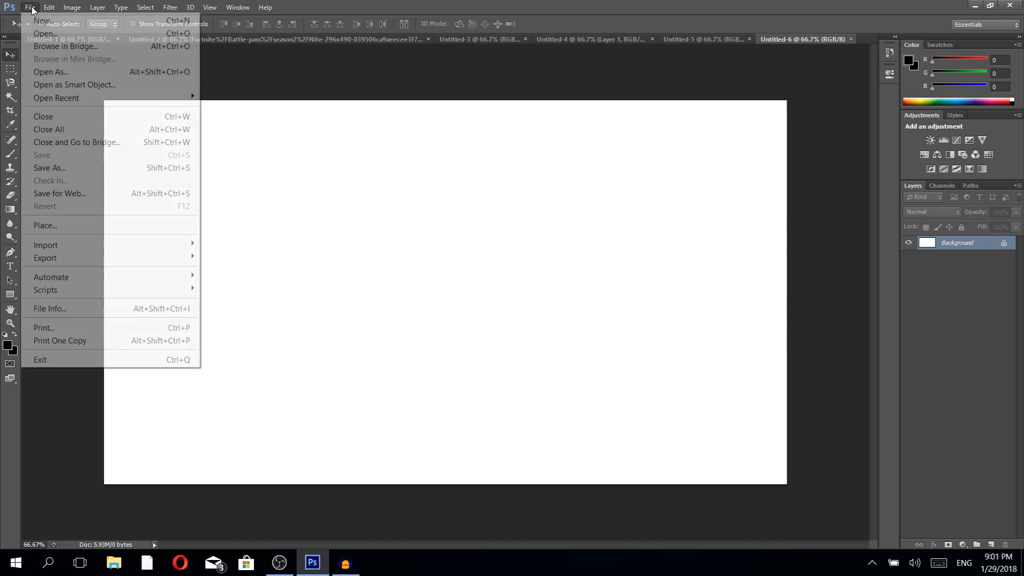
pyautogui.click(60, 226)
pyautogui.moveTo(693, 159)
pyautogui.mouseDown()
pyautogui.moveTo(713, 229)
pyautogui.moveTo(694, 176)
pyautogui.mouseUp()
pyautogui.doubleClick(406, 357)
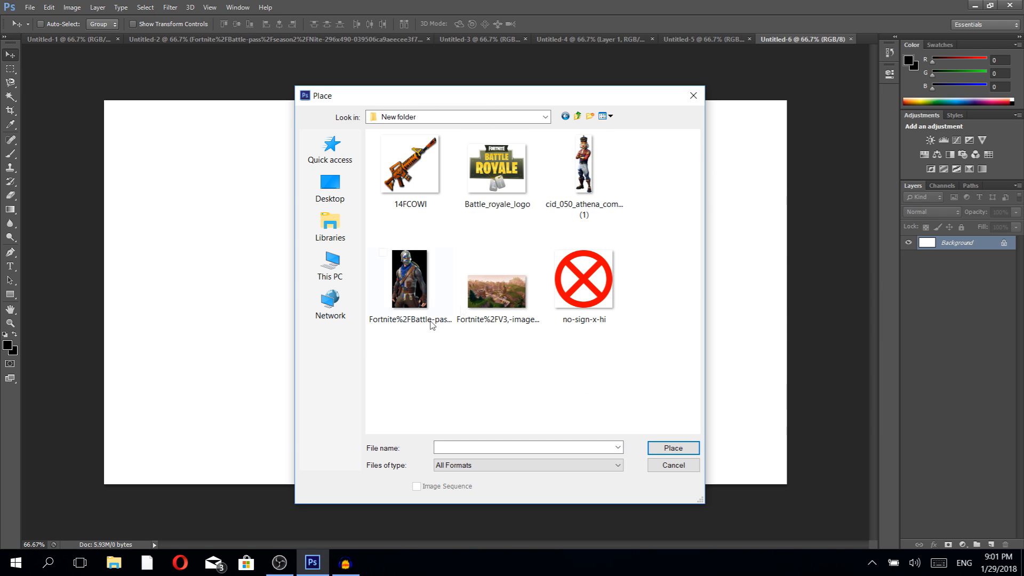
pyautogui.click(504, 309)
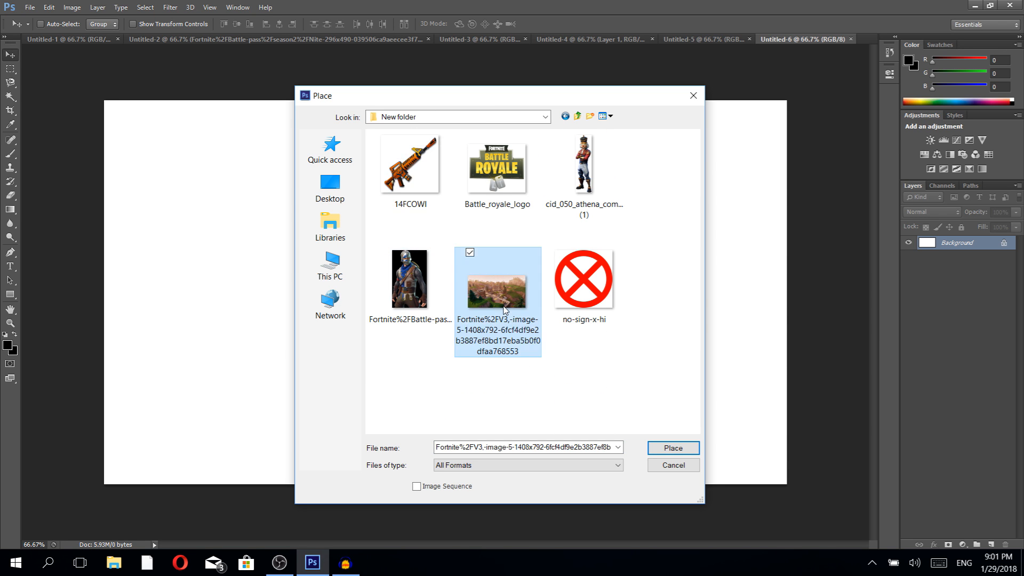
pyautogui.doubleClick(505, 308)
# Step: Scale the placed landscape to about 181.82% so that it fills the whole canvas
pyautogui.moveTo(257, 187); pyautogui.dragTo(99, 99)
pyautogui.moveTo(633, 399); pyautogui.dragTo(787, 482)
pyautogui.click(536, 24)
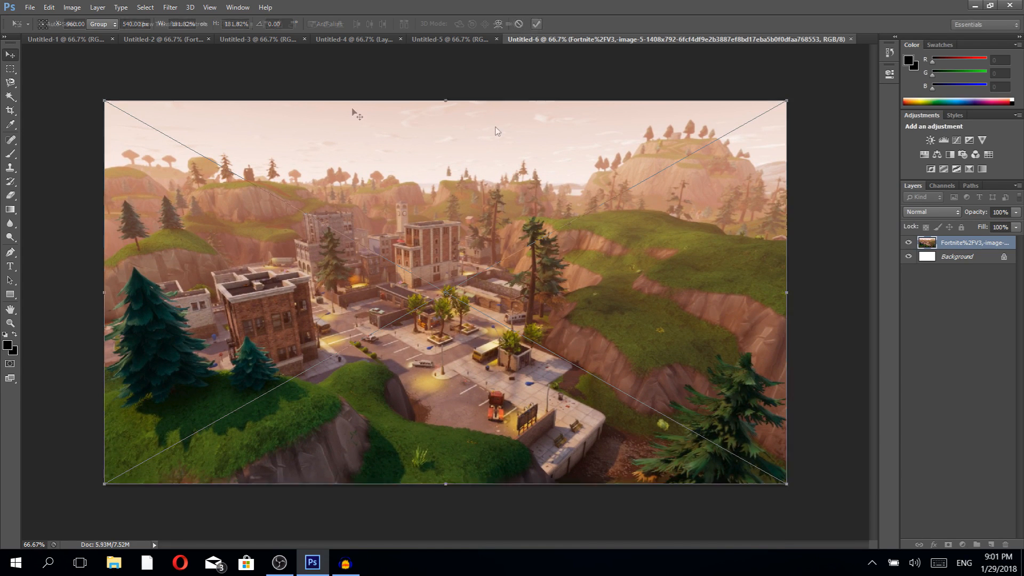
# Step: Apply a Gaussian Blur with a radius of 2.7 pixels to the landscape layer
pyautogui.click(168, 7)
pyautogui.moveTo(186, 145)
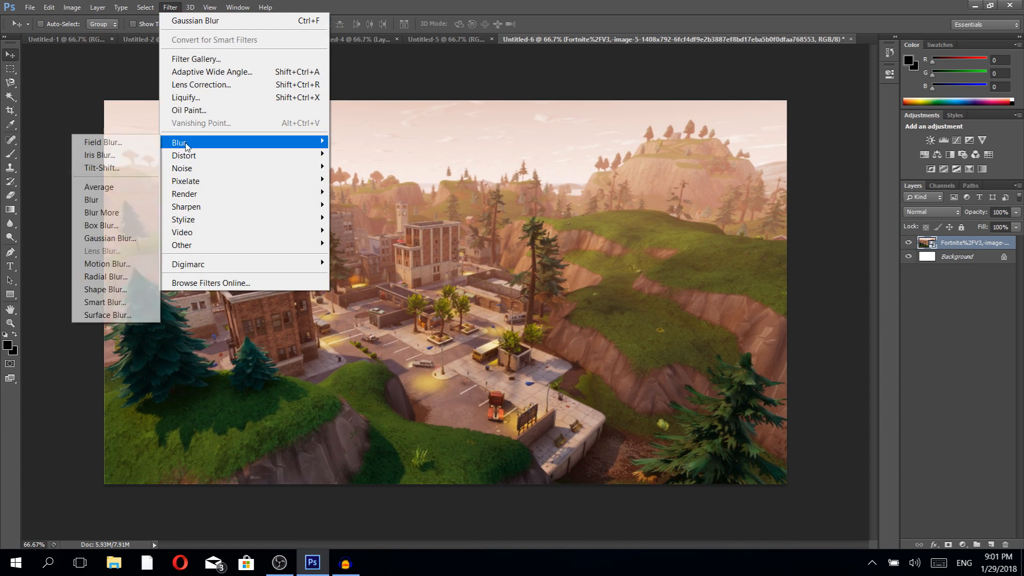
pyautogui.click(110, 237)
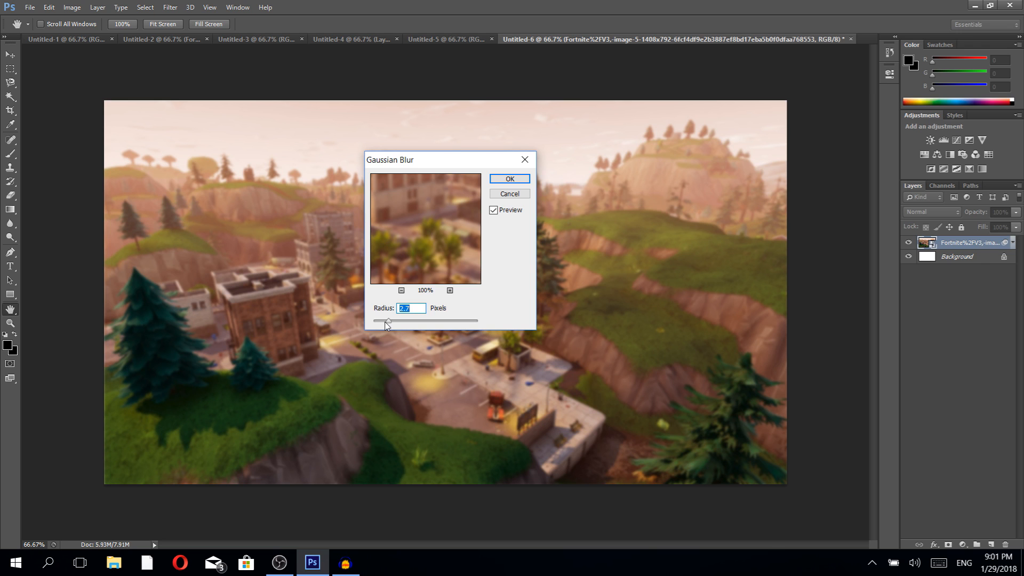
pyautogui.click(510, 182)
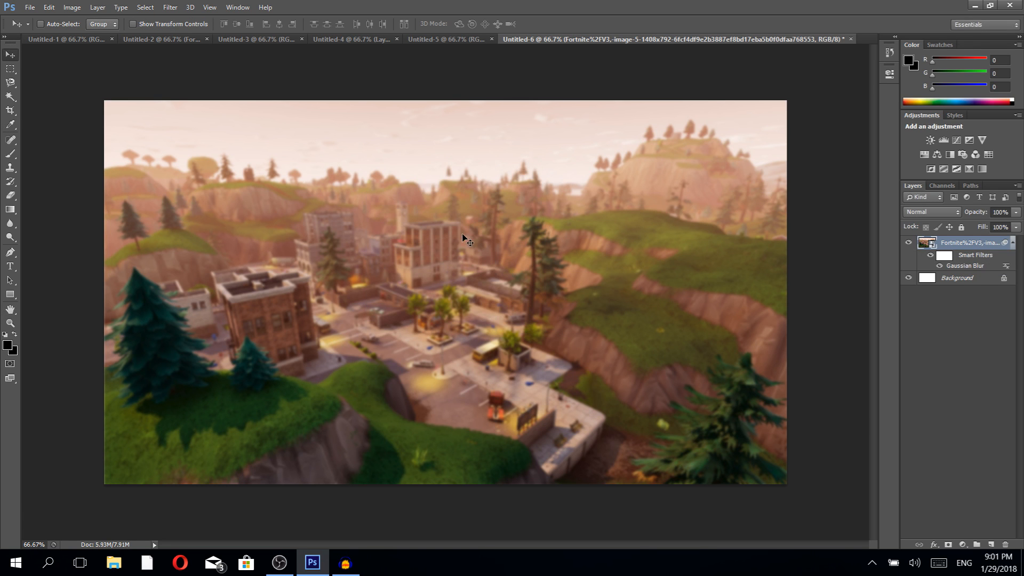
pyautogui.click(30, 7)
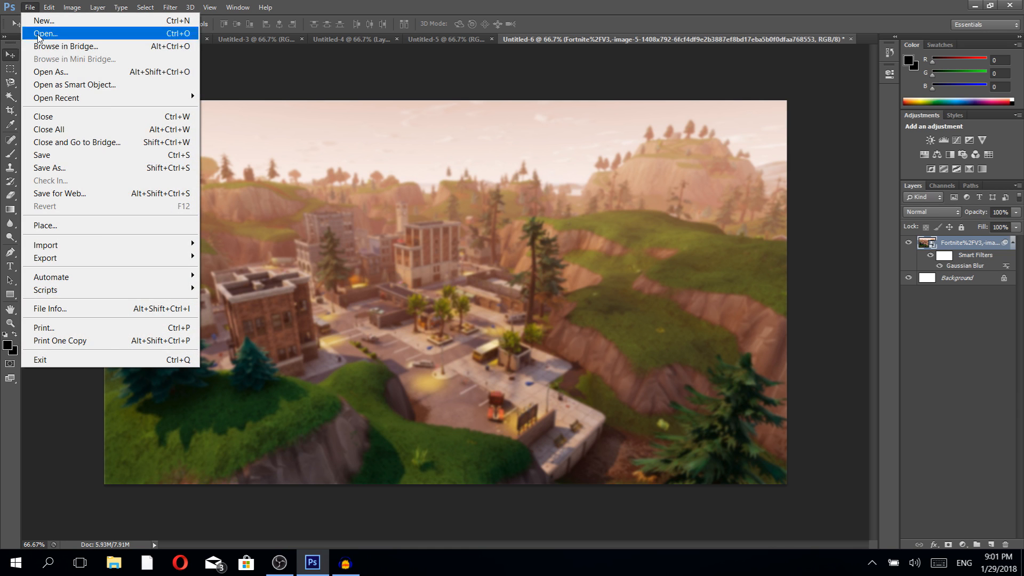
pyautogui.click(98, 430)
# Step: Set the foreground colour to blue, RGB 1, 99, 220, for the Brush tool
pyautogui.click(10, 153)
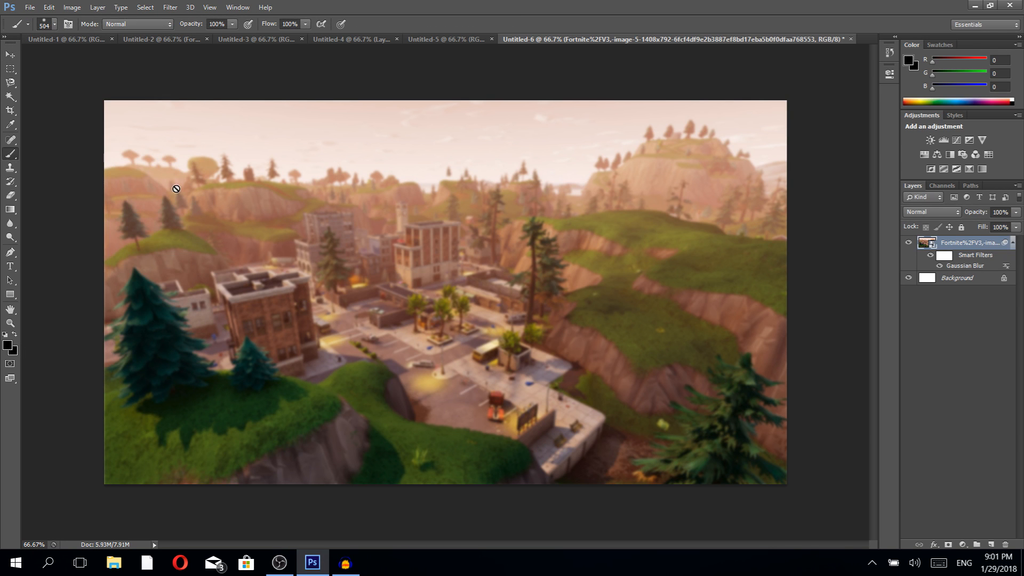
pyautogui.click(909, 61)
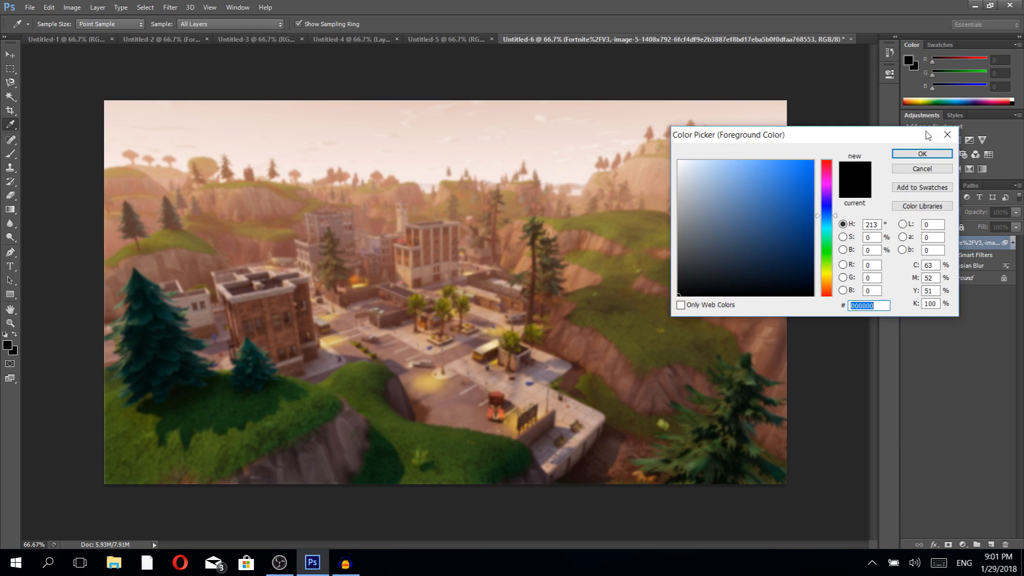
pyautogui.click(815, 187)
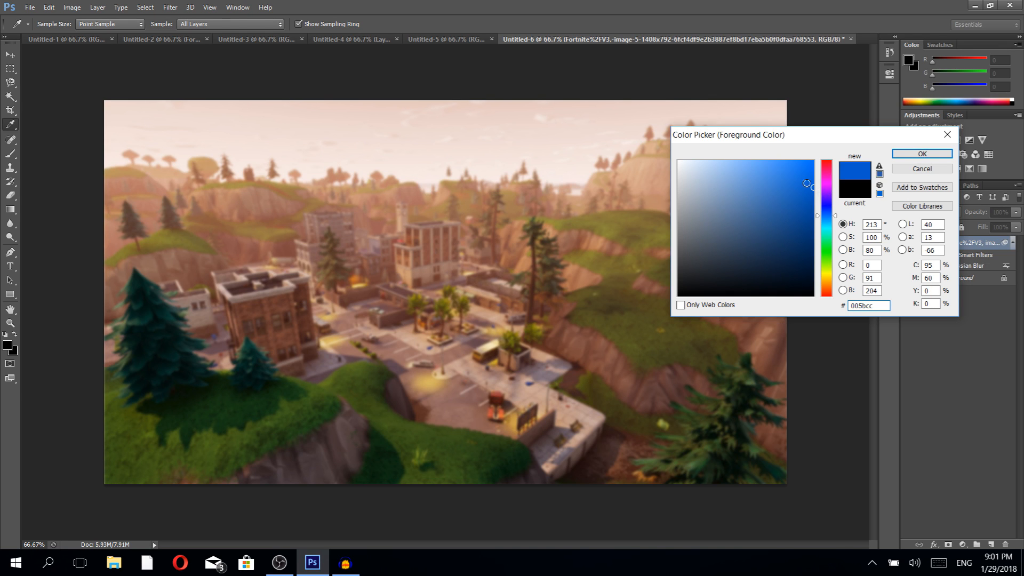
pyautogui.moveTo(812, 187); pyautogui.dragTo(820, 191)
pyautogui.click(813, 179)
pyautogui.click(922, 154)
pyautogui.press('b')
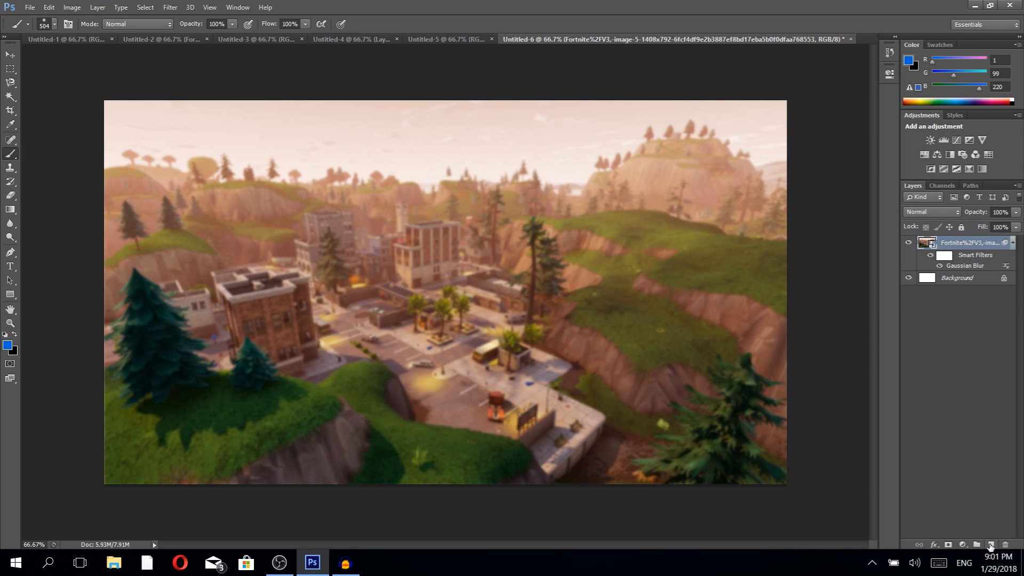
# Step: Add an empty layer above the blurred landscape and make it active
pyautogui.click(991, 545)
pyautogui.click(967, 256)
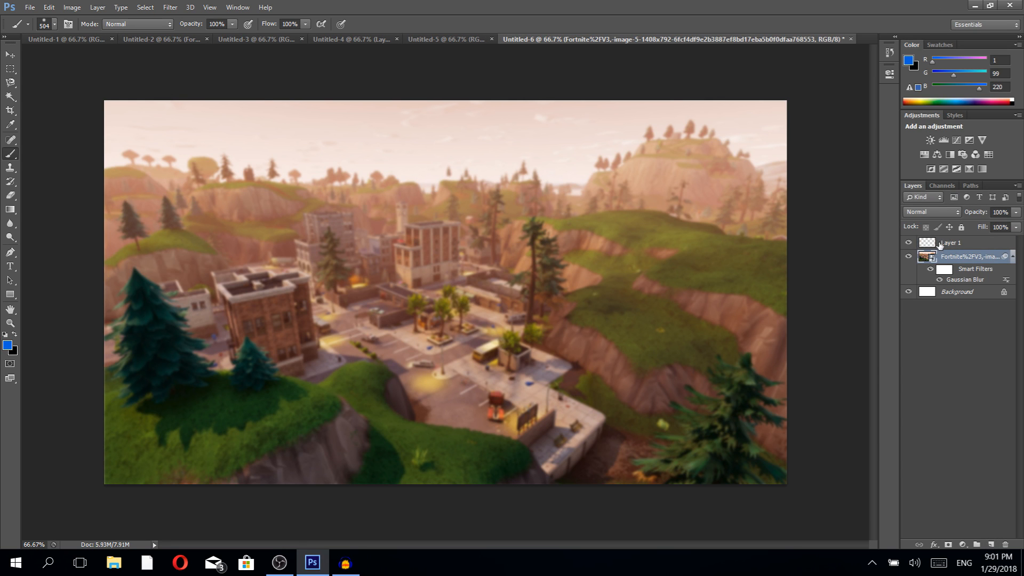
pyautogui.click(940, 245)
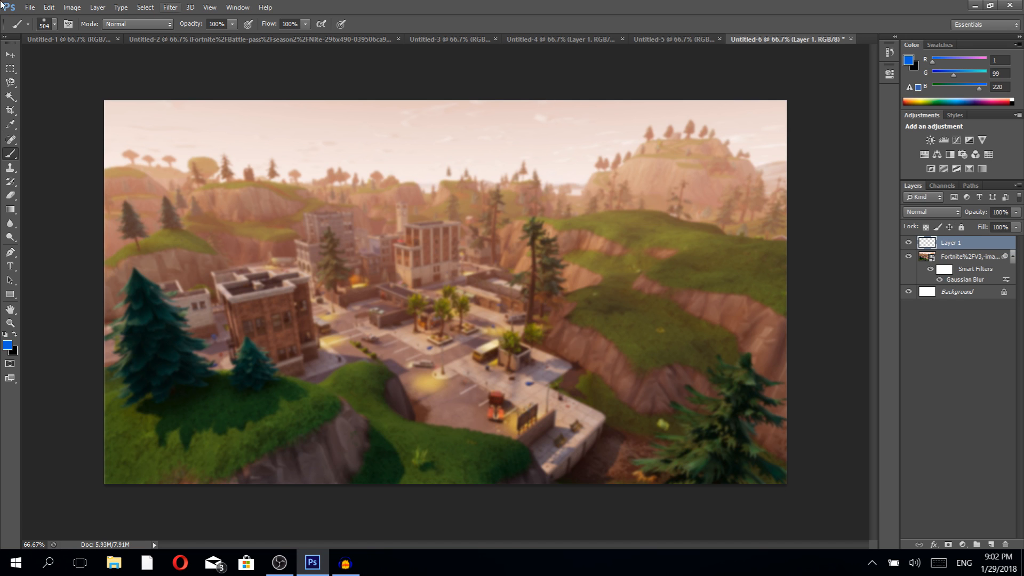
# Step: Paint the left edge and lower-left part of the canvas blue with a soft 504 px brush at 0% hardness
pyautogui.click(55, 24)
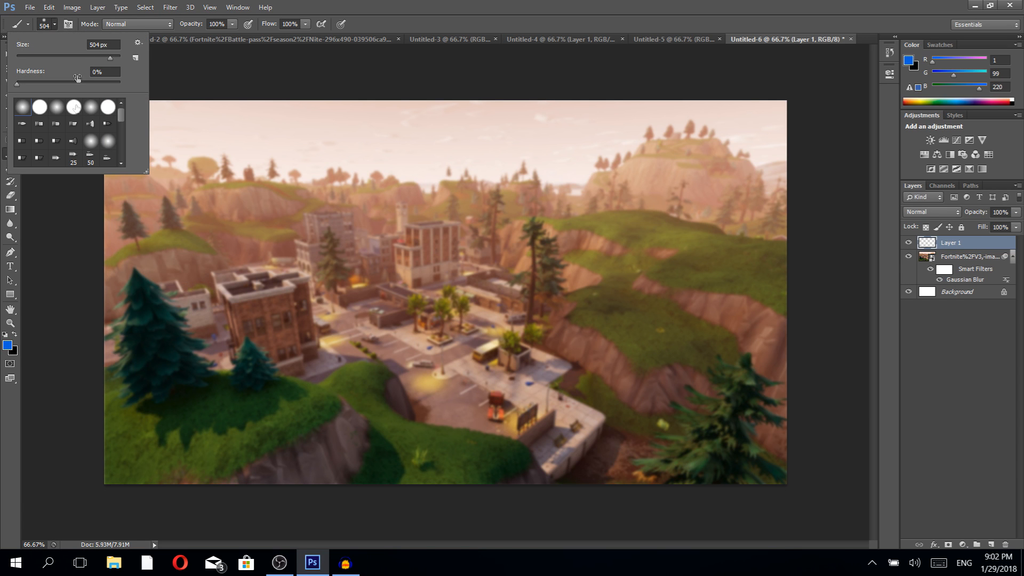
pyautogui.click(98, 212)
pyautogui.moveTo(99, 212)
pyautogui.mouseDown()
pyautogui.moveTo(98, 160)
pyautogui.moveTo(315, 482)
pyautogui.moveTo(567, 523)
pyautogui.moveTo(706, 513)
pyautogui.moveTo(747, 469)
pyautogui.moveTo(123, 480)
pyautogui.mouseUp()
pyautogui.moveTo(64, 148)
pyautogui.mouseDown()
pyautogui.moveTo(78, 110)
pyautogui.moveTo(362, 458)
pyautogui.mouseUp()
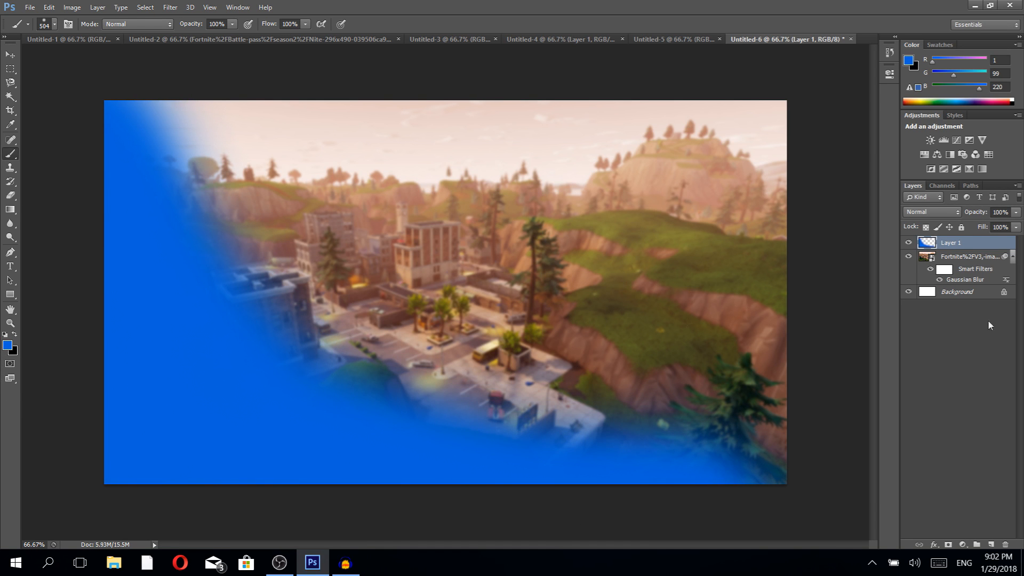
# Step: Set the foreground colour to brighter blue, RGB 0, 110, 245, and paint a broad diagonal area from the canvas's upper left to its lower right
pyautogui.click(908, 62)
pyautogui.click(813, 167)
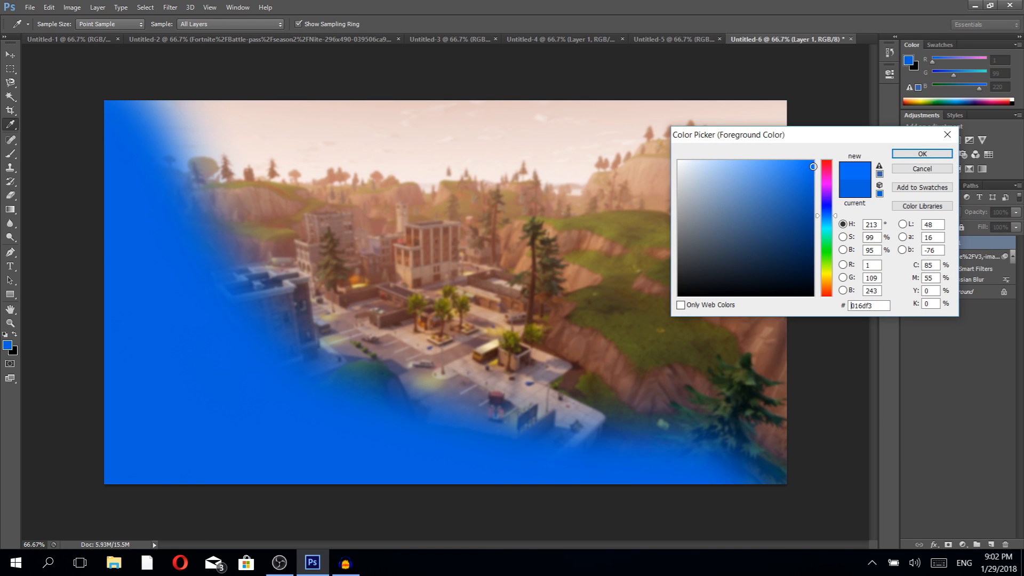
pyautogui.click(922, 154)
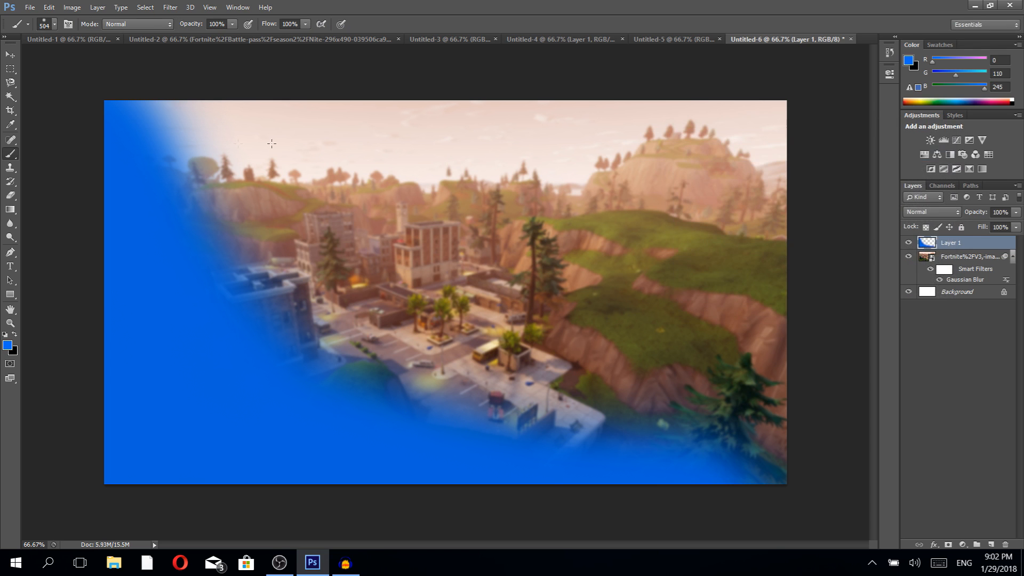
pyautogui.moveTo(139, 113)
pyautogui.mouseDown()
pyautogui.moveTo(400, 320)
pyautogui.moveTo(667, 384)
pyautogui.moveTo(455, 323)
pyautogui.moveTo(103, 142)
pyautogui.mouseUp()
pyautogui.moveTo(179, 97)
pyautogui.mouseDown()
pyautogui.moveTo(220, 116)
pyautogui.moveTo(299, 189)
pyautogui.moveTo(285, 135)
pyautogui.moveTo(393, 232)
pyautogui.mouseUp()
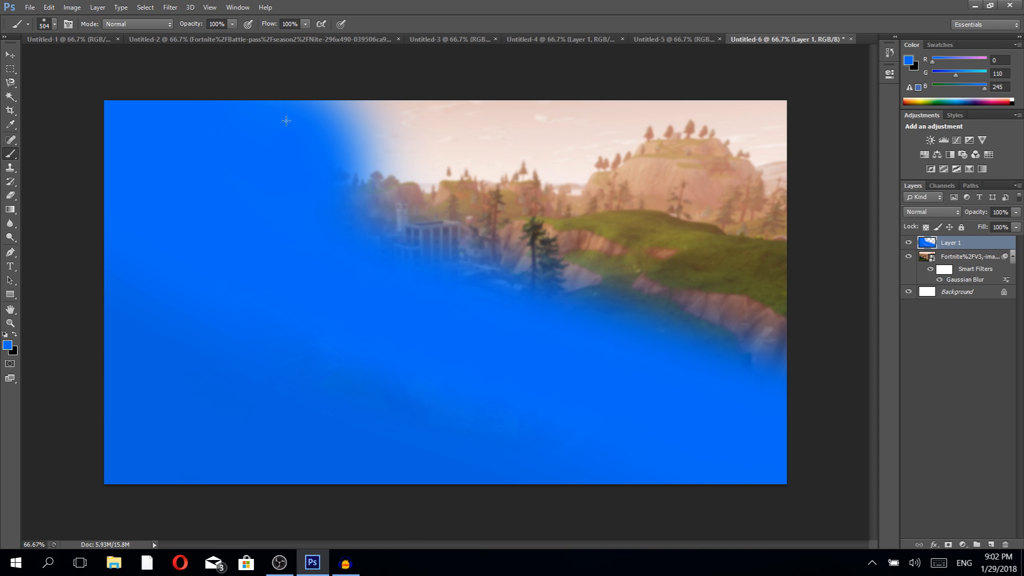
pyautogui.moveTo(291, 132); pyautogui.dragTo(368, 160)
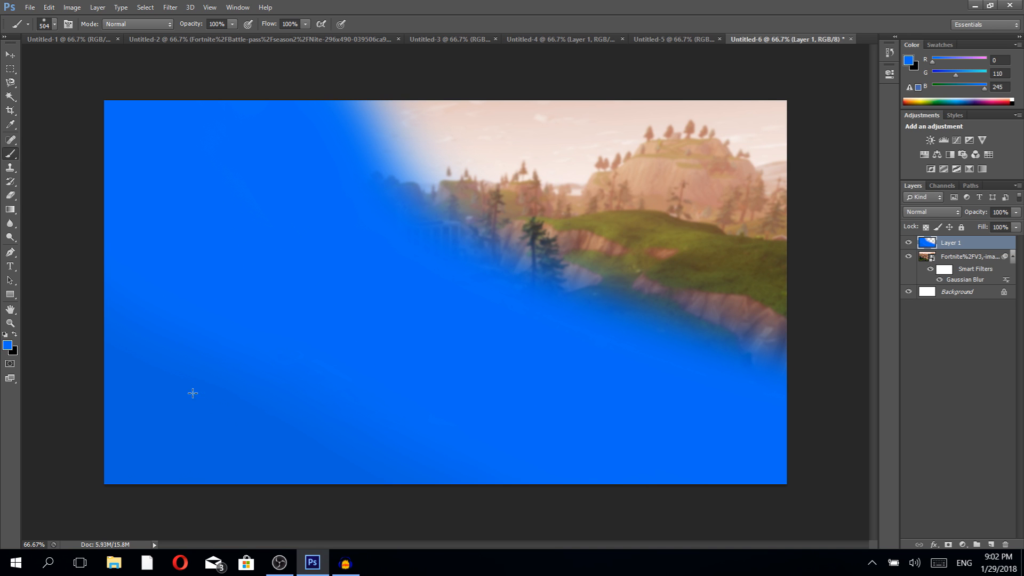
pyautogui.click(30, 7)
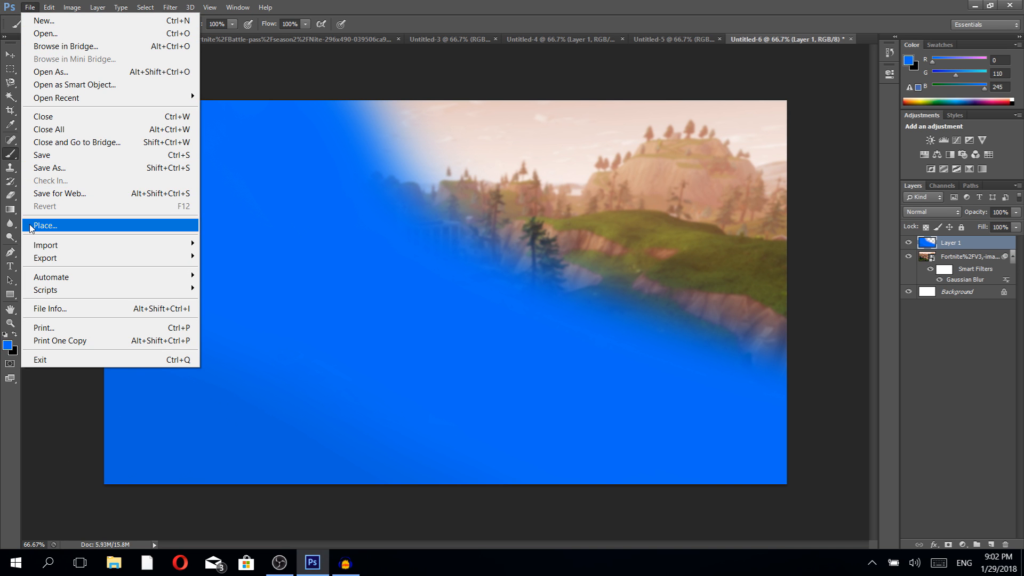
pyautogui.click(32, 226)
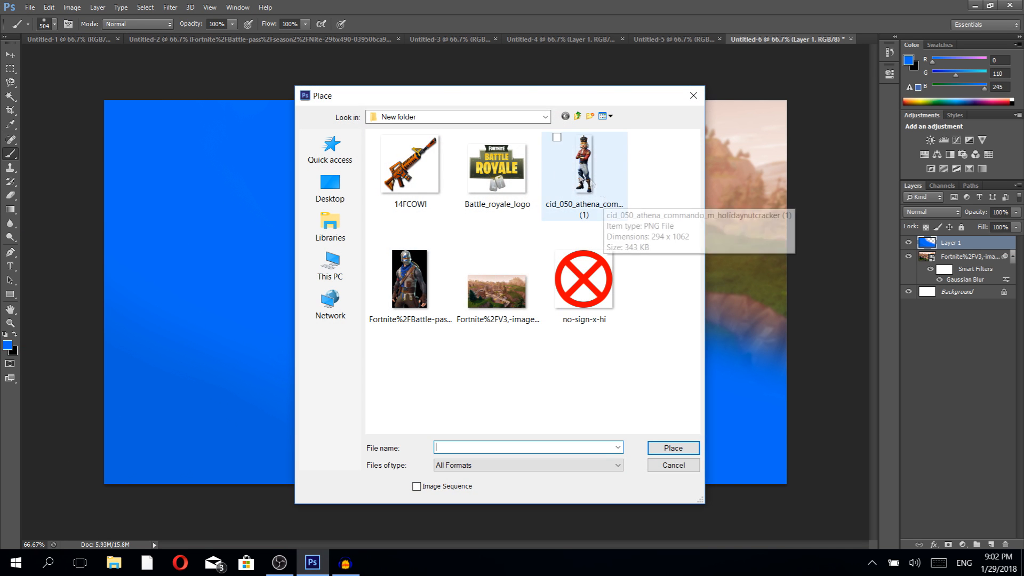
pyautogui.doubleClick(409, 303)
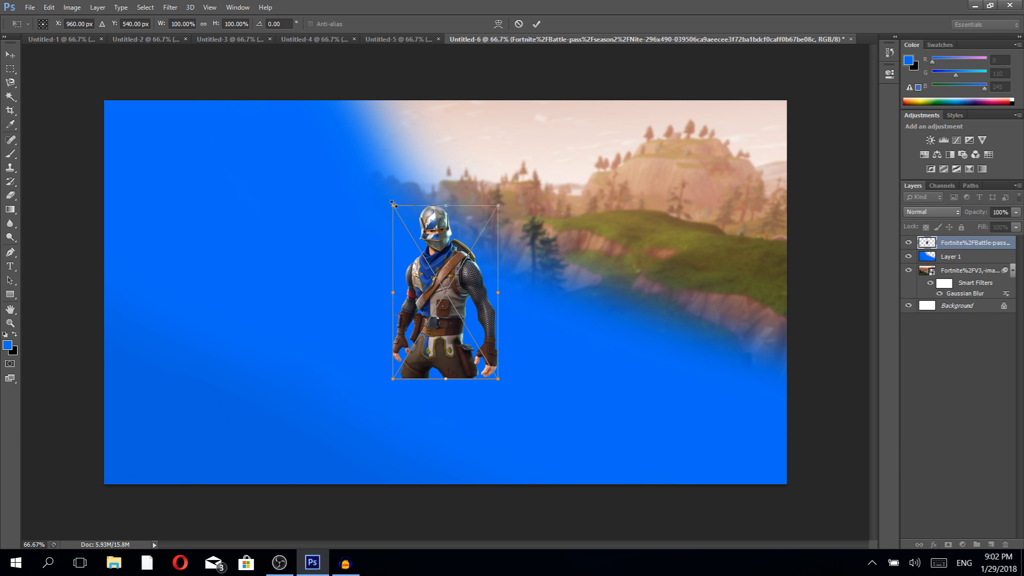
pyautogui.moveTo(392, 201); pyautogui.dragTo(258, 144)
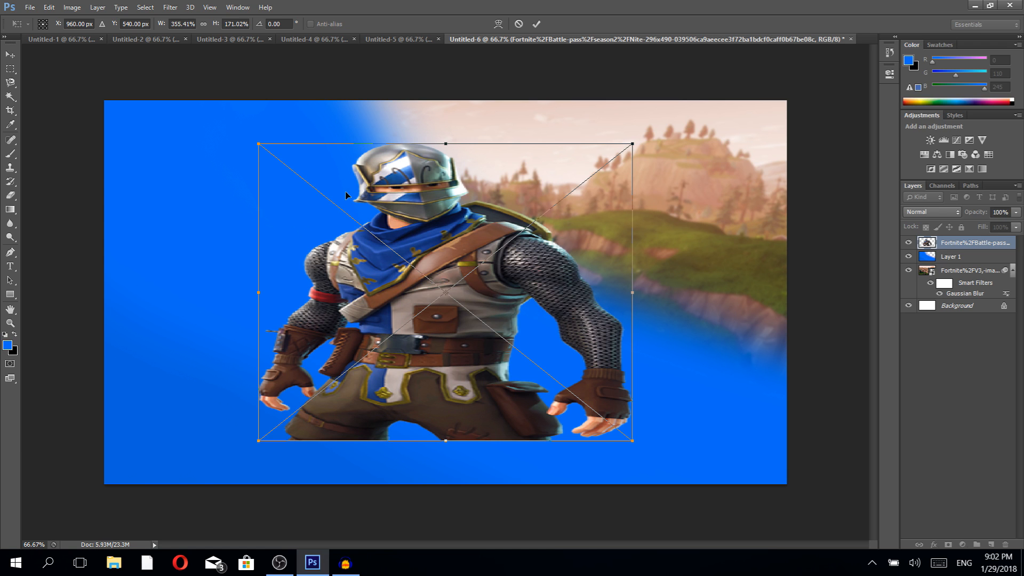
pyautogui.click(518, 24)
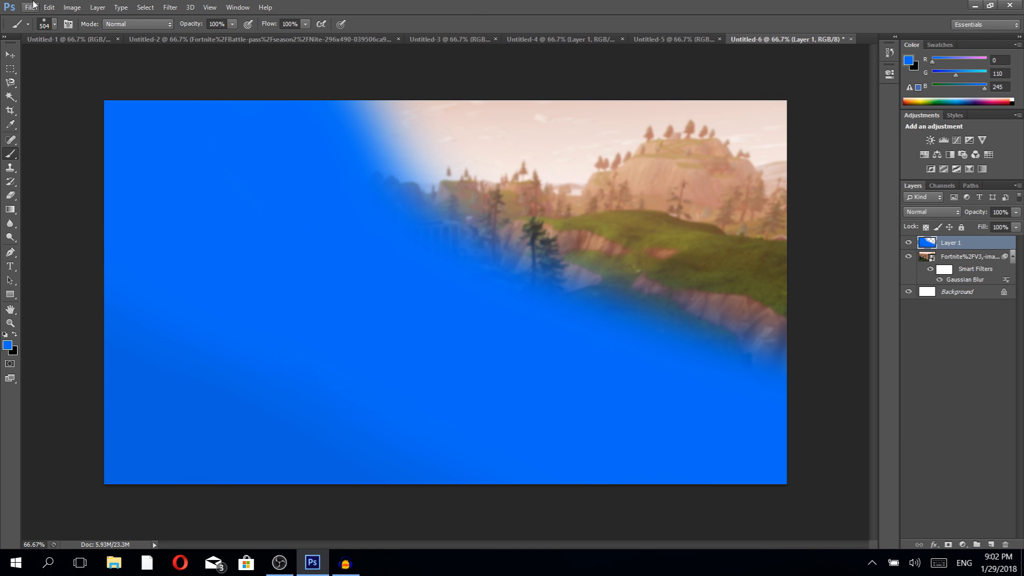
# Step: Place the Fortnite knight image and scale it proportionally to about 217.5%, nearly filling the canvas height
pyautogui.click(30, 7)
pyautogui.click(80, 225)
pyautogui.doubleClick(398, 295)
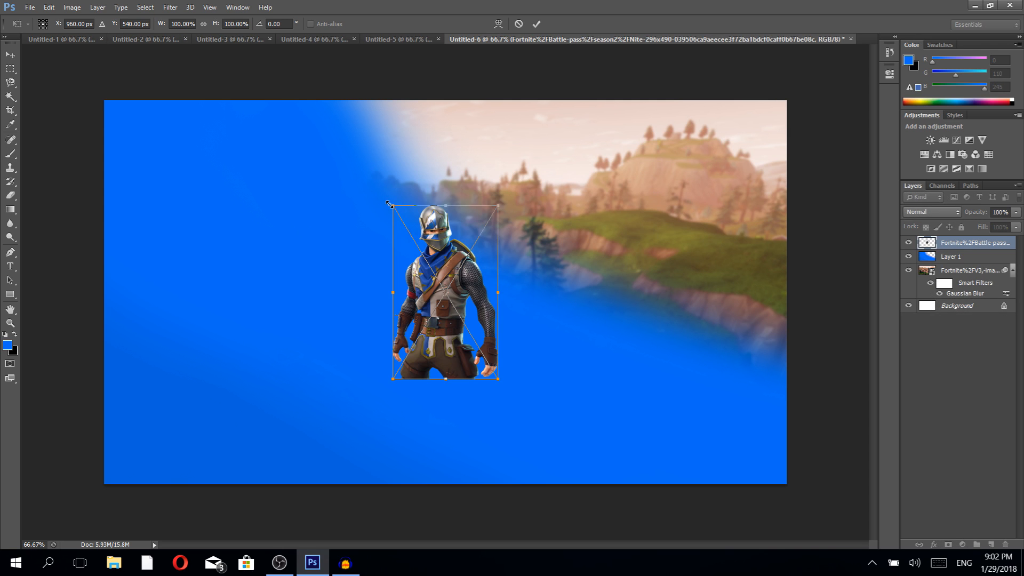
pyautogui.moveTo(393, 203); pyautogui.dragTo(324, 108)
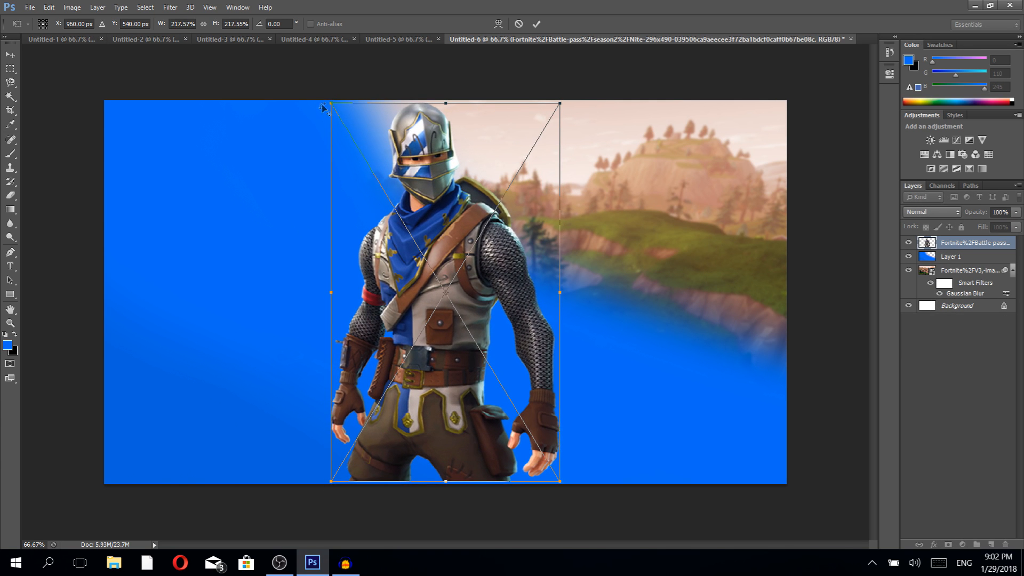
pyautogui.click(536, 24)
# Step: Rasterize the knight layer and move the knight to the left side of the canvas
pyautogui.press('b')
pyautogui.click(356, 170)
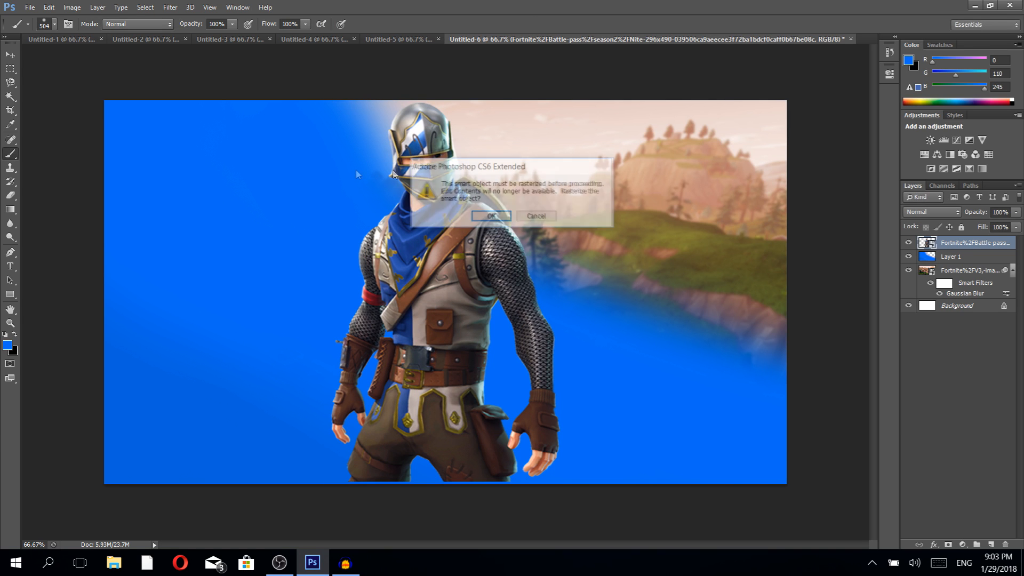
pyautogui.click(491, 216)
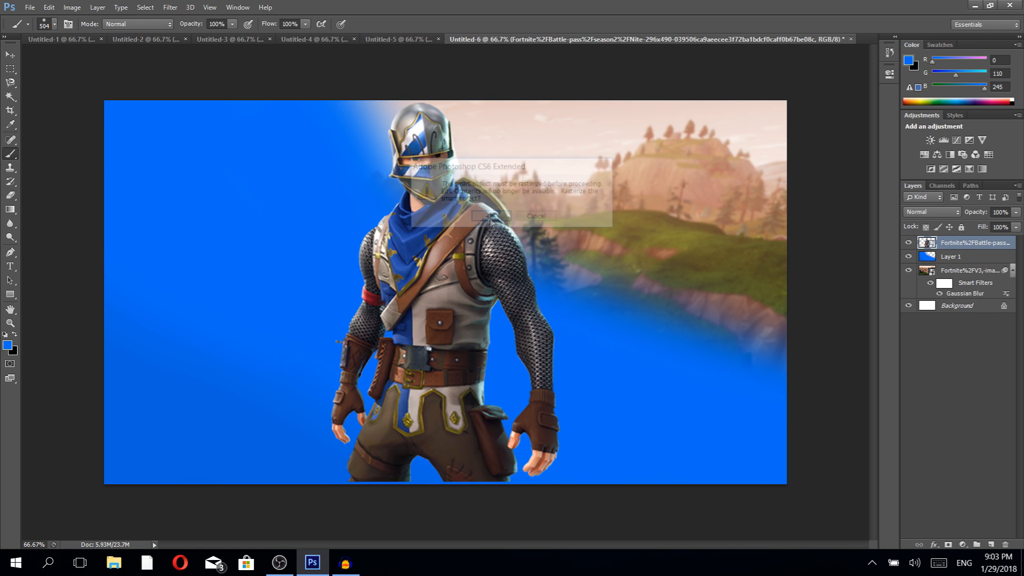
pyautogui.click(10, 54)
pyautogui.moveTo(369, 253); pyautogui.dragTo(191, 254)
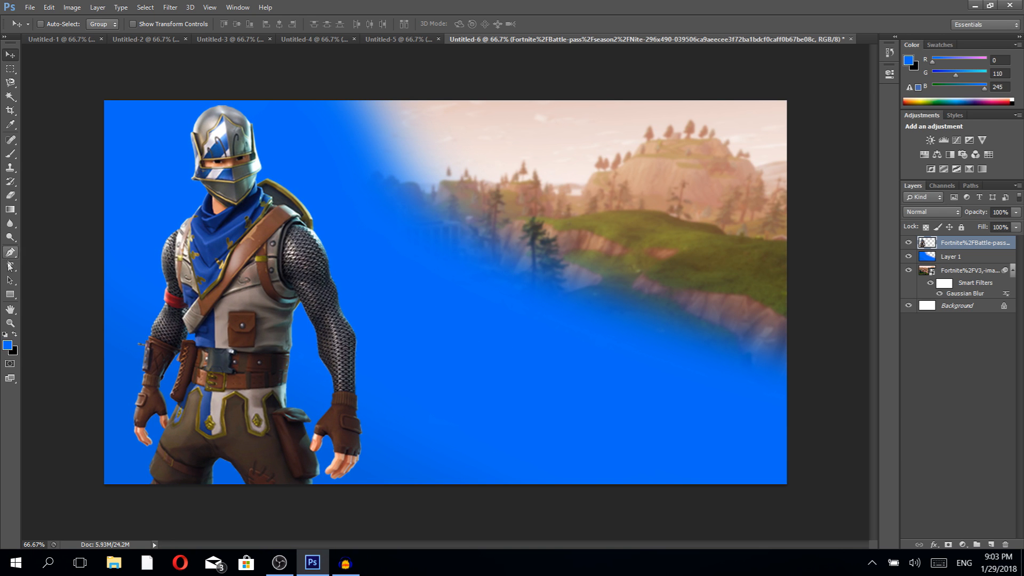
# Step: Add a text box beside the knight reading "HOW TO" in centred blue Burbank Big lettering at 272.4 pt
pyautogui.click(11, 266)
pyautogui.moveTo(369, 224); pyautogui.dragTo(776, 326)
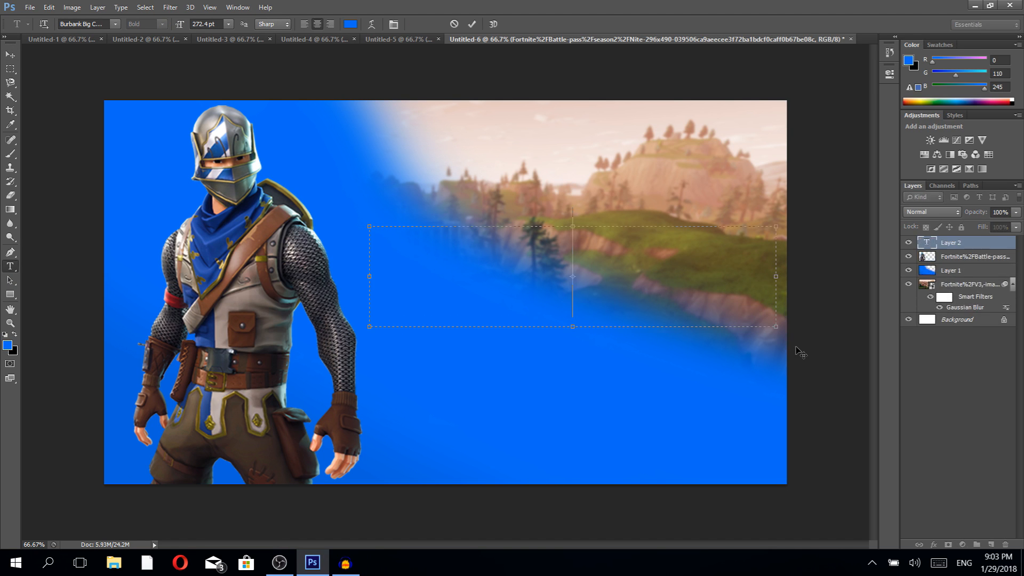
pyautogui.write('HO')
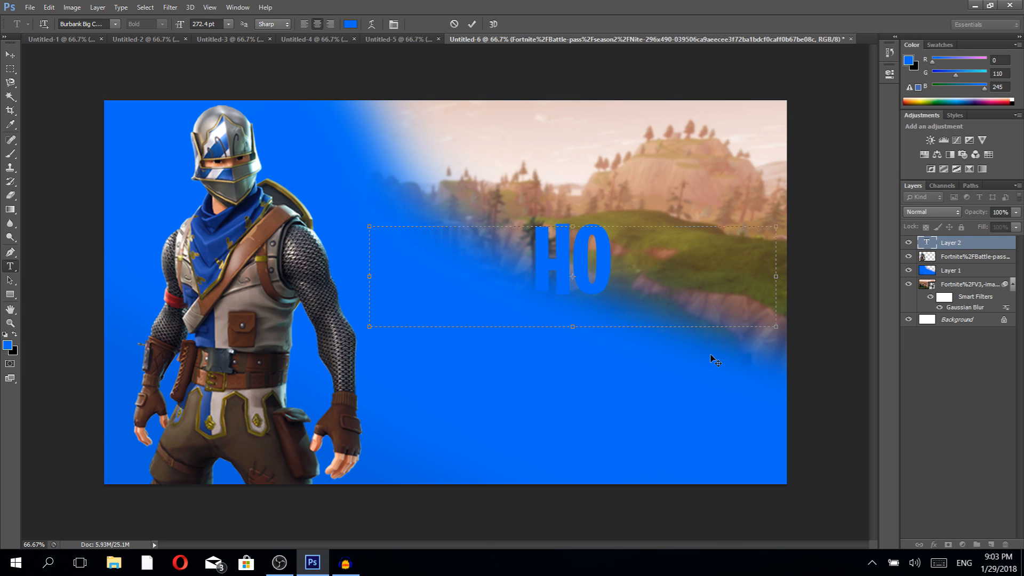
pyautogui.write('W  TO')
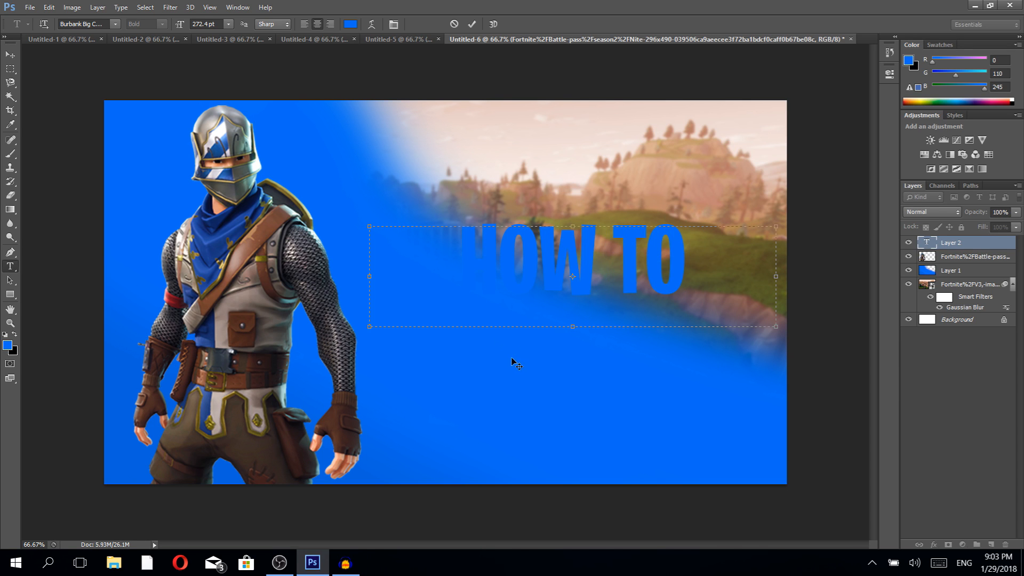
pyautogui.click(472, 24)
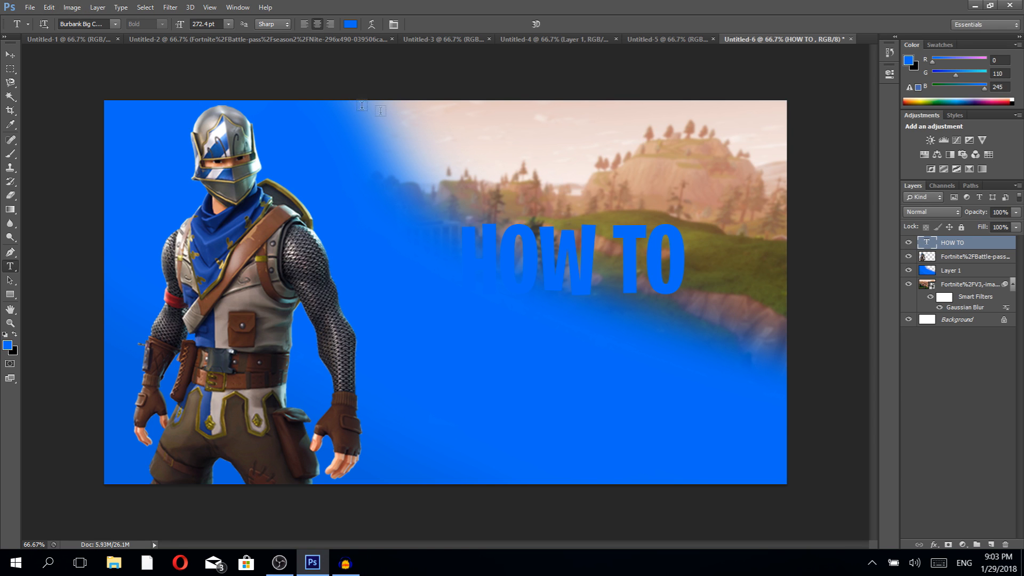
# Step: Add a Gradient Overlay to the HOW TO text layer and set the gradient's starting stop to light grey #dadada
pyautogui.rightClick(955, 245)
pyautogui.click(627, 73)
pyautogui.moveTo(710, 140); pyautogui.dragTo(869, 127)
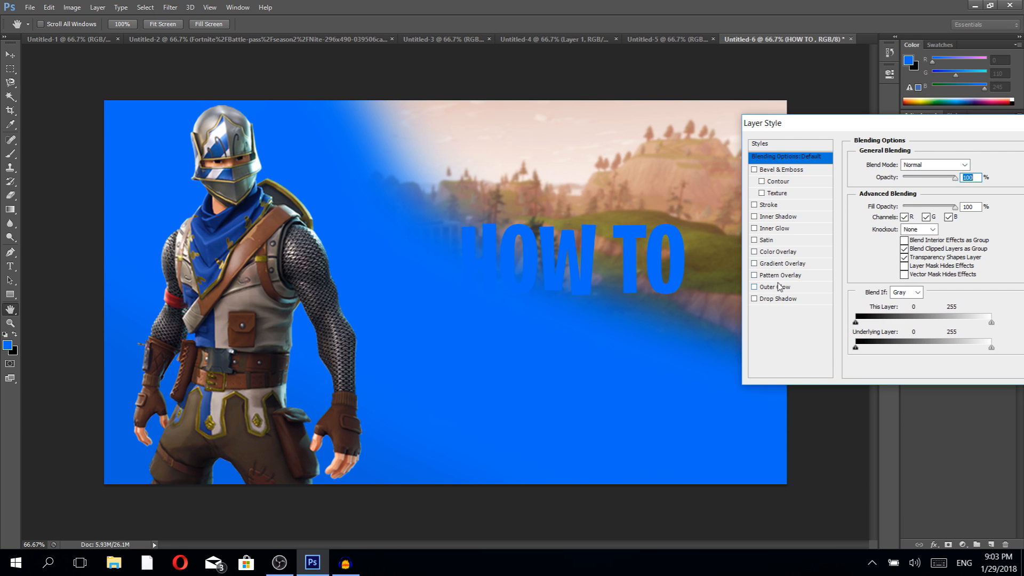
pyautogui.click(776, 265)
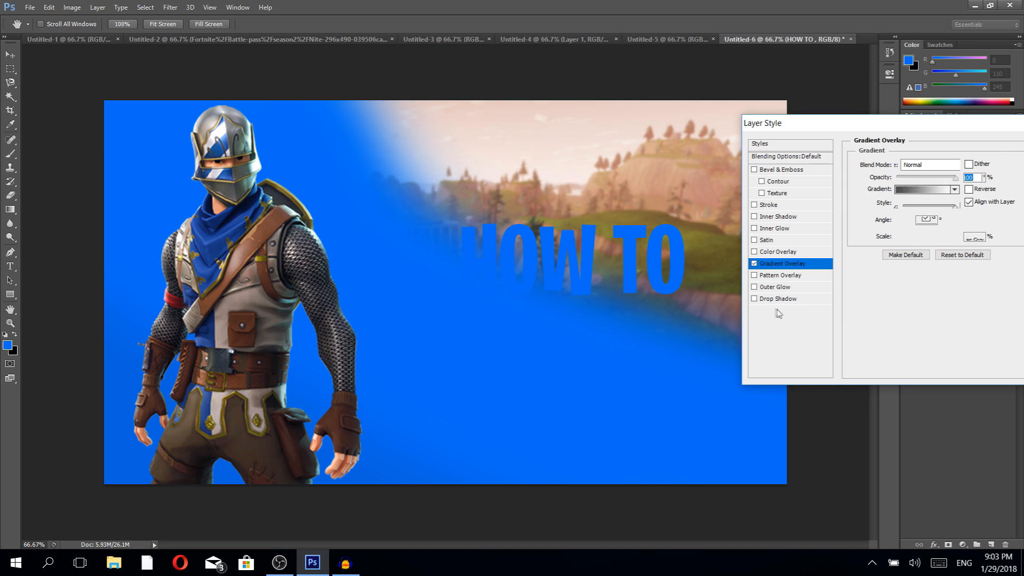
pyautogui.click(918, 190)
pyautogui.click(720, 324)
pyautogui.click(768, 368)
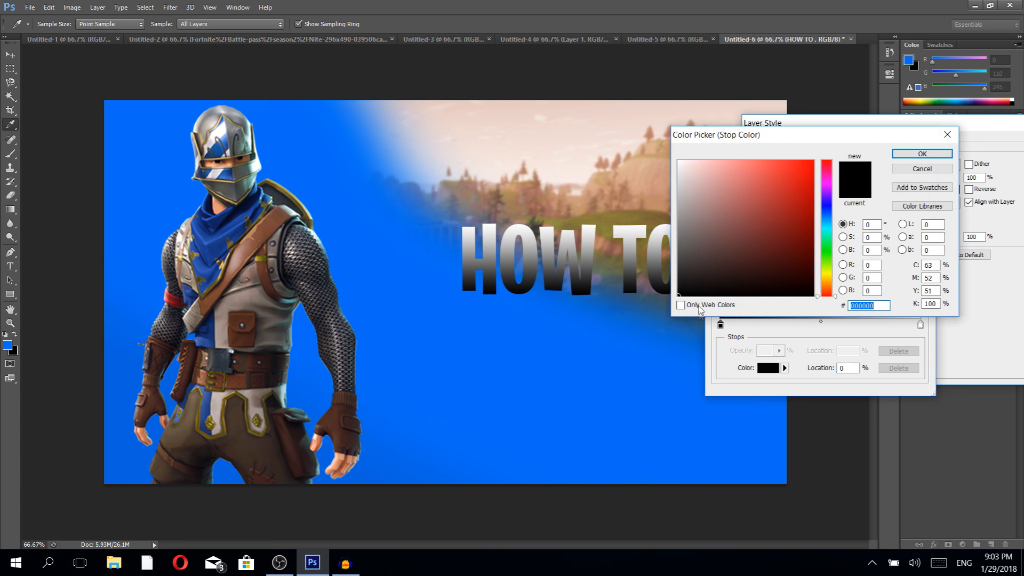
pyautogui.moveTo(683, 177); pyautogui.dragTo(671, 180)
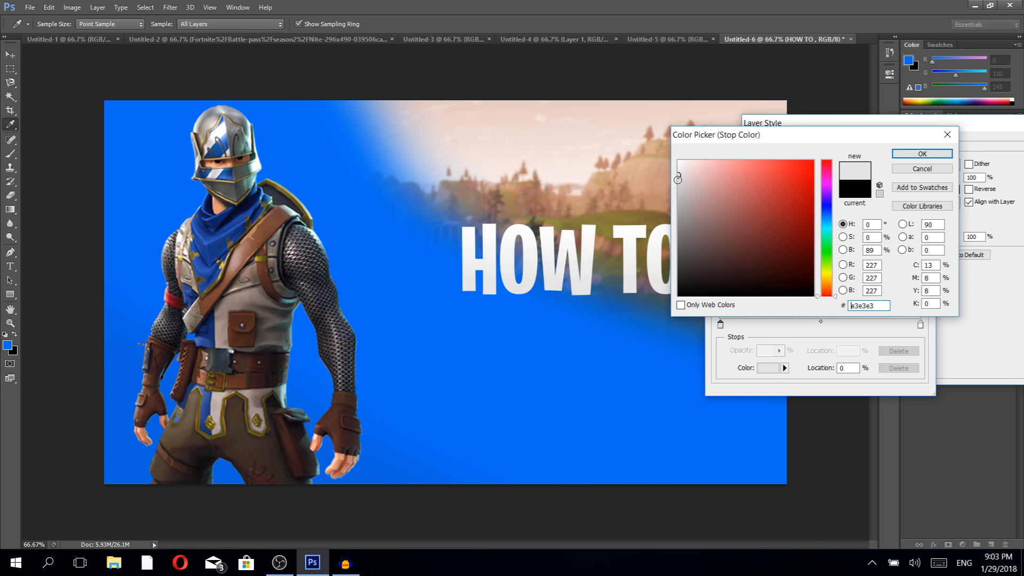
pyautogui.click(905, 159)
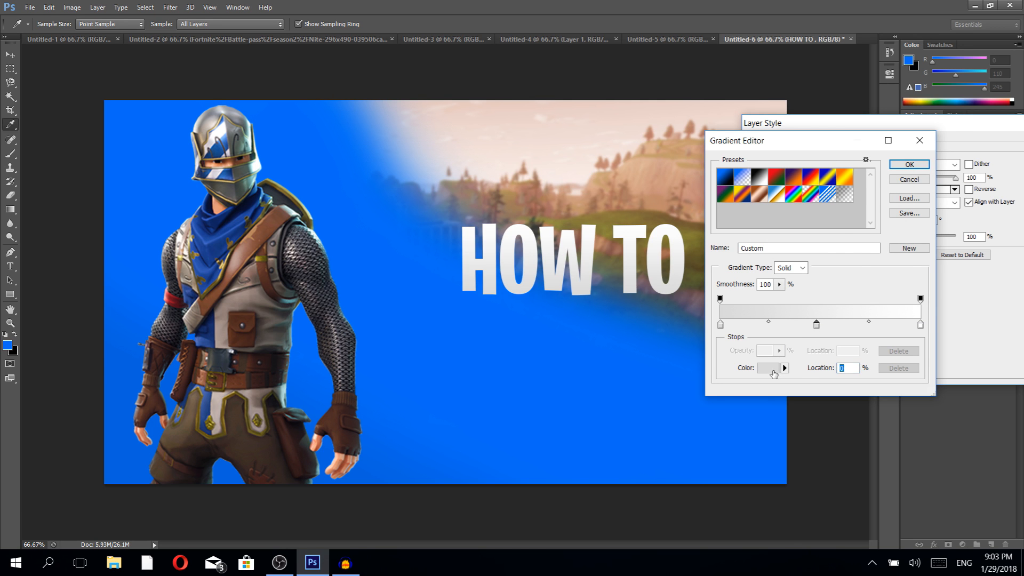
# Step: Make the gradient's middle stop at 48% white and its end stop light grey #d3d3d3, and accept the gradient
pyautogui.click(774, 374)
pyautogui.click(683, 162)
pyautogui.click(922, 154)
pyautogui.click(921, 325)
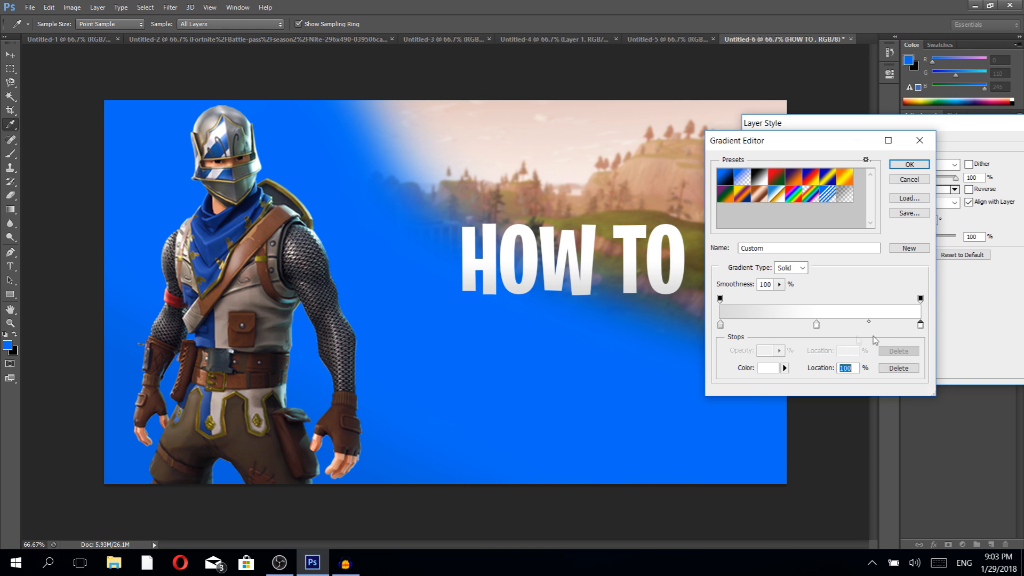
pyautogui.click(771, 367)
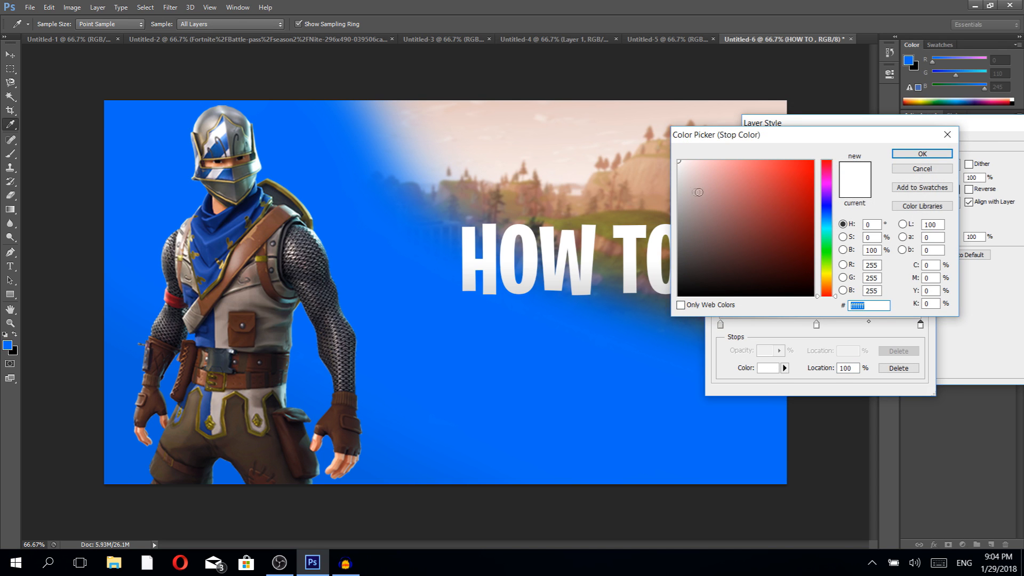
pyautogui.moveTo(683, 181); pyautogui.dragTo(680, 184)
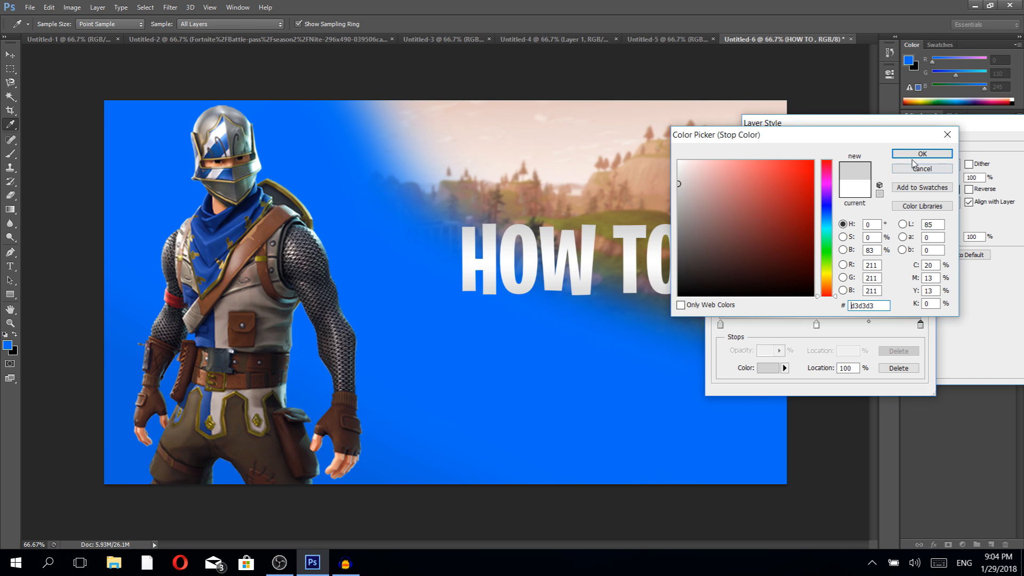
pyautogui.click(914, 156)
pyautogui.click(915, 161)
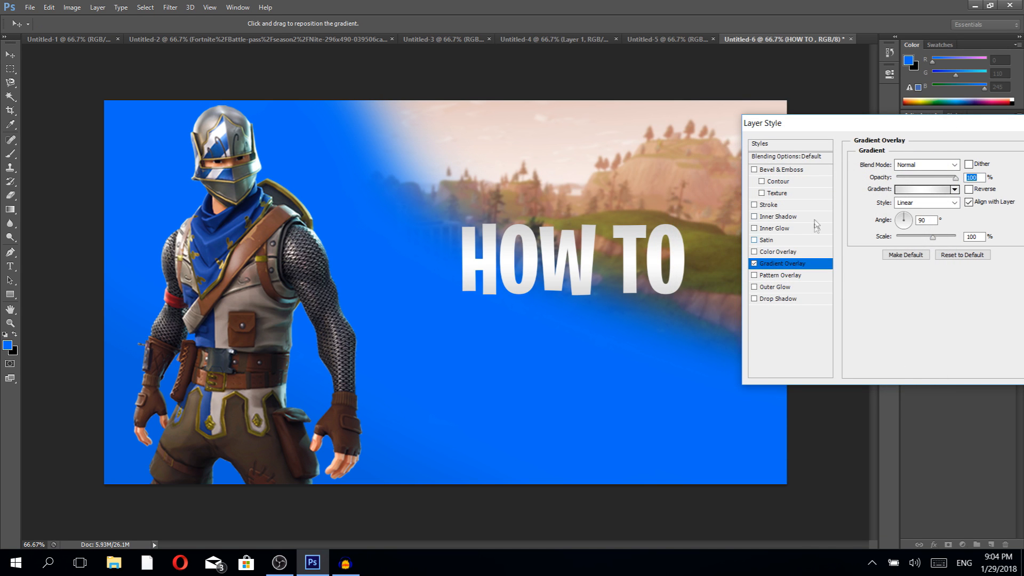
# Step: Add a black 9 px outside stroke to the HOW TO text
pyautogui.click(784, 207)
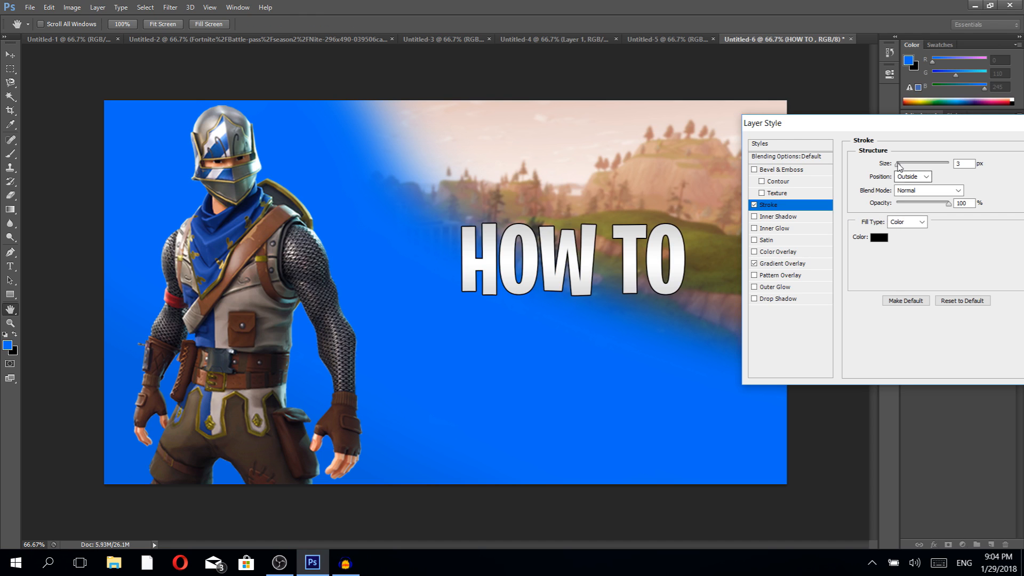
pyautogui.doubleClick(952, 164)
pyautogui.write('8')
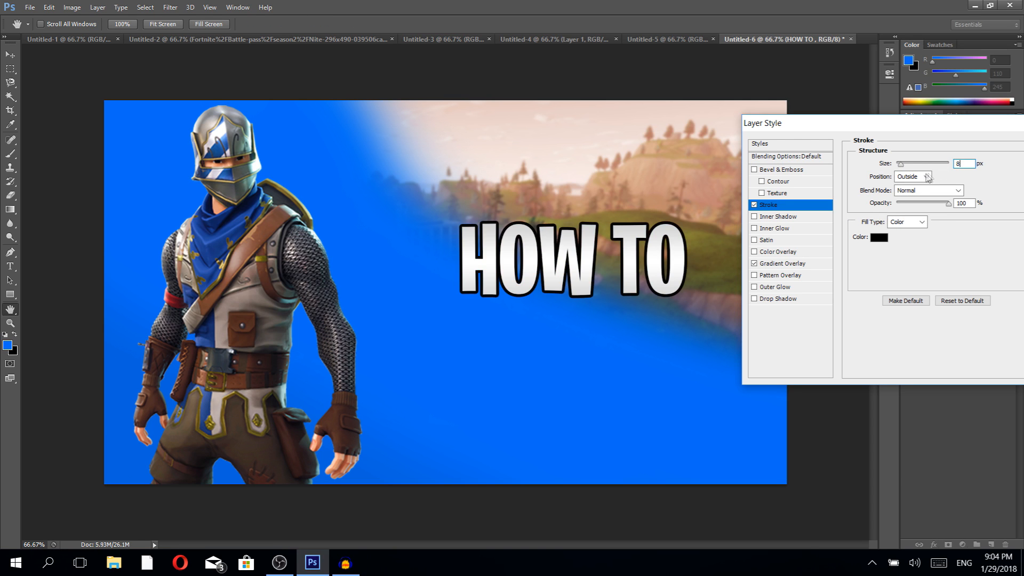
pyautogui.write('9')
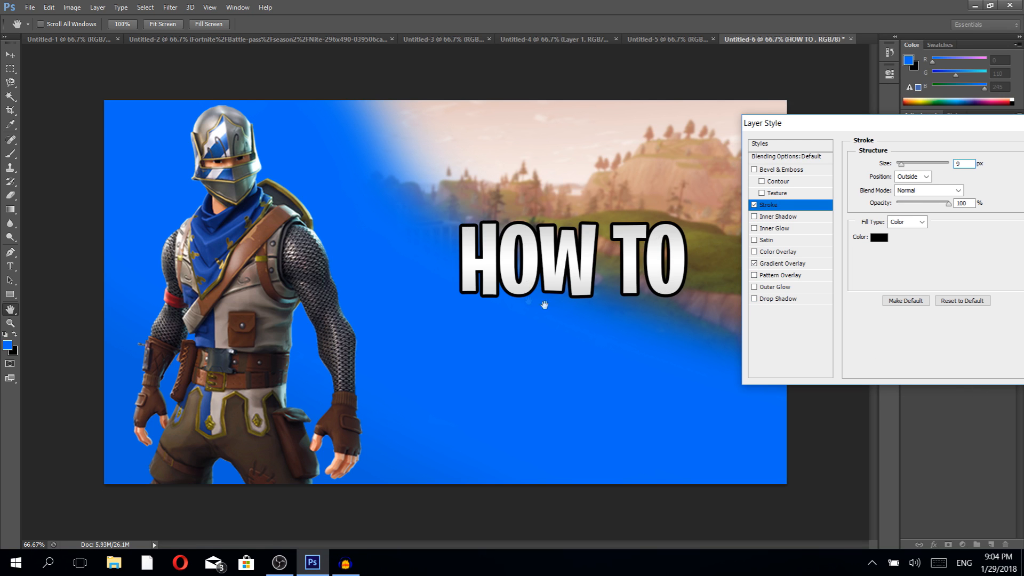
# Step: Add a drop shadow to the HOW TO text with 100% opacity, a 63° angle and 21 px distance
pyautogui.click(779, 299)
pyautogui.moveTo(937, 178); pyautogui.dragTo(964, 178)
pyautogui.moveTo(902, 193)
pyautogui.mouseDown()
pyautogui.moveTo(877, 204)
pyautogui.moveTo(910, 184)
pyautogui.moveTo(909, 210)
pyautogui.mouseUp()
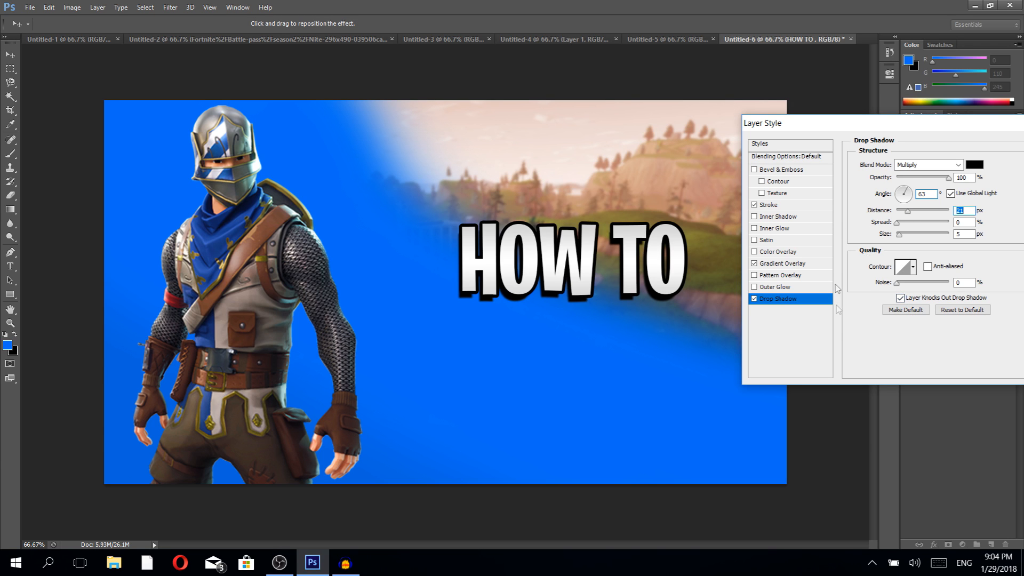
# Step: Add a near-white inner glow to the HOW TO text with 20% choke and 13 px size
pyautogui.click(774, 230)
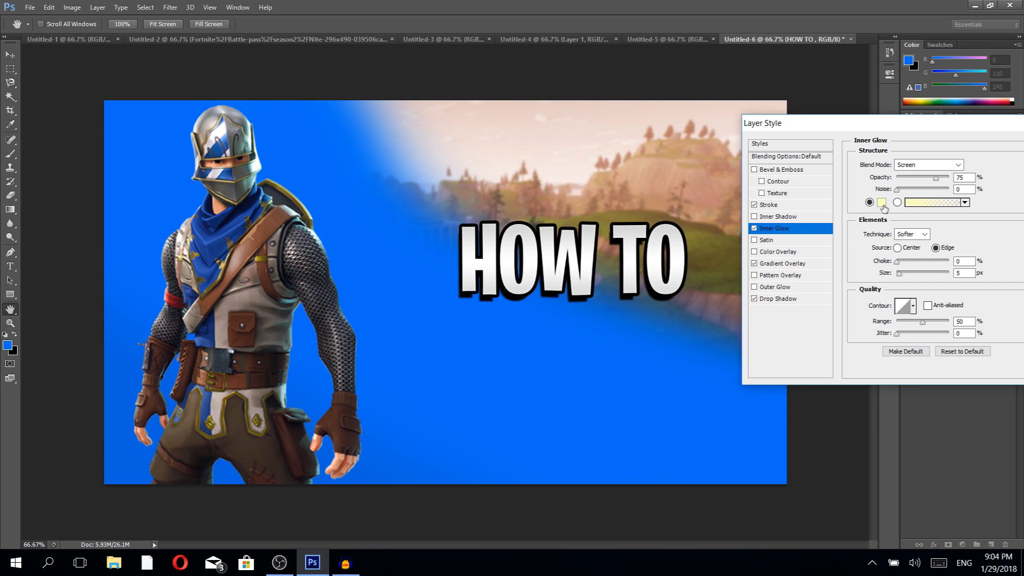
pyautogui.click(882, 203)
pyautogui.moveTo(702, 167); pyautogui.dragTo(667, 166)
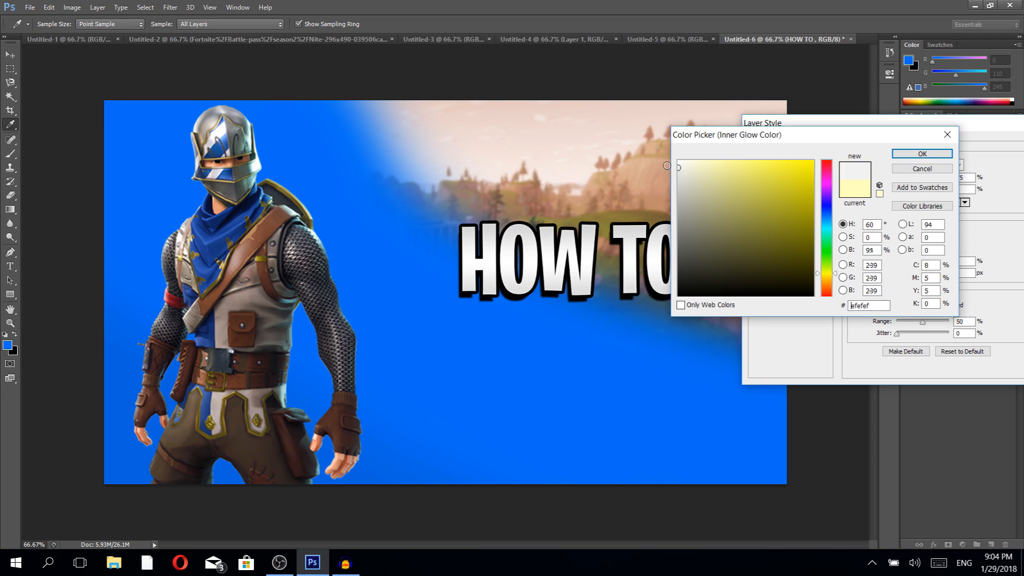
pyautogui.click(923, 154)
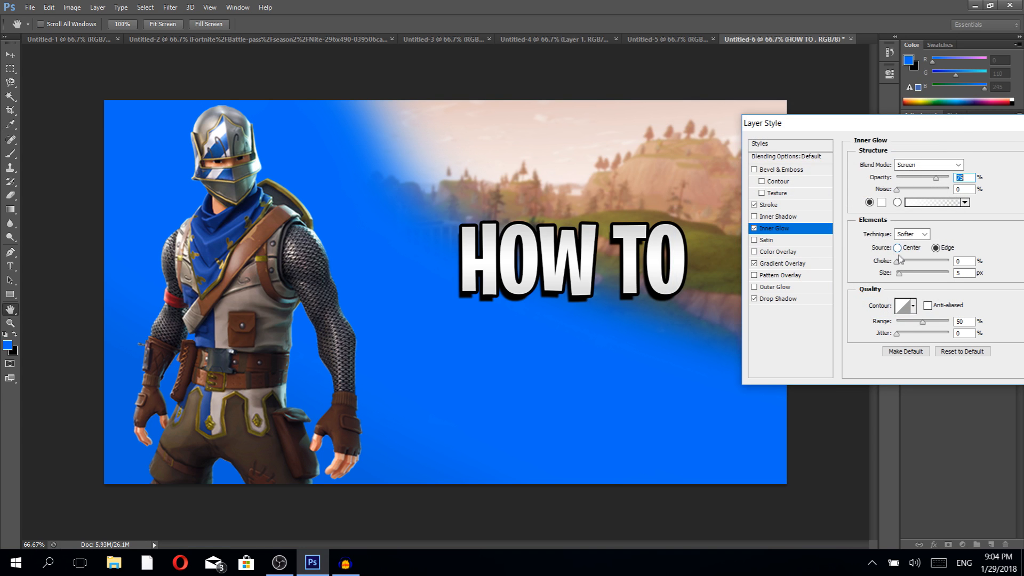
pyautogui.moveTo(906, 266); pyautogui.dragTo(904, 272)
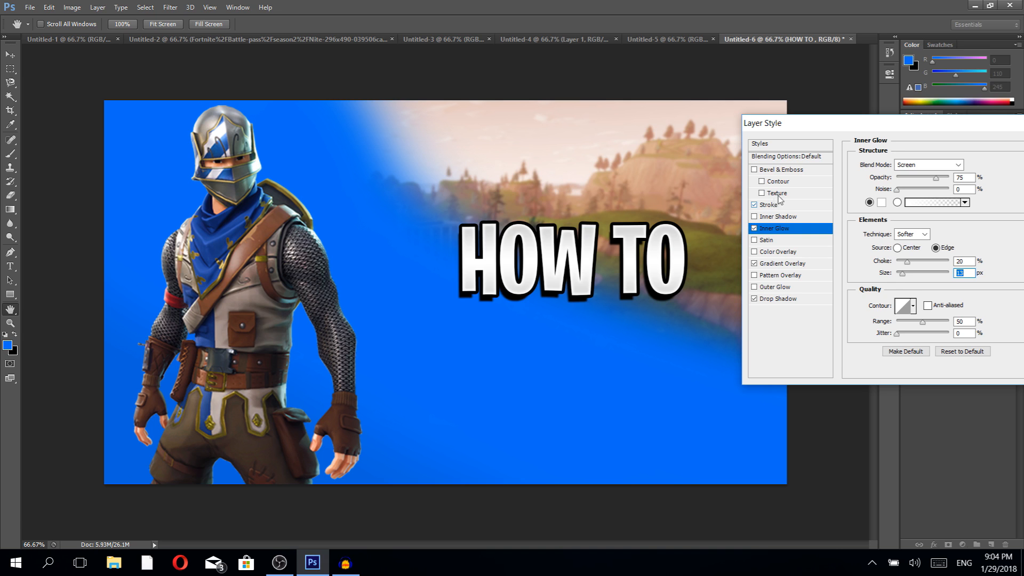
# Step: Try Bevel & Emboss on the HOW TO text, switch it off, and apply the layer style
pyautogui.click(784, 171)
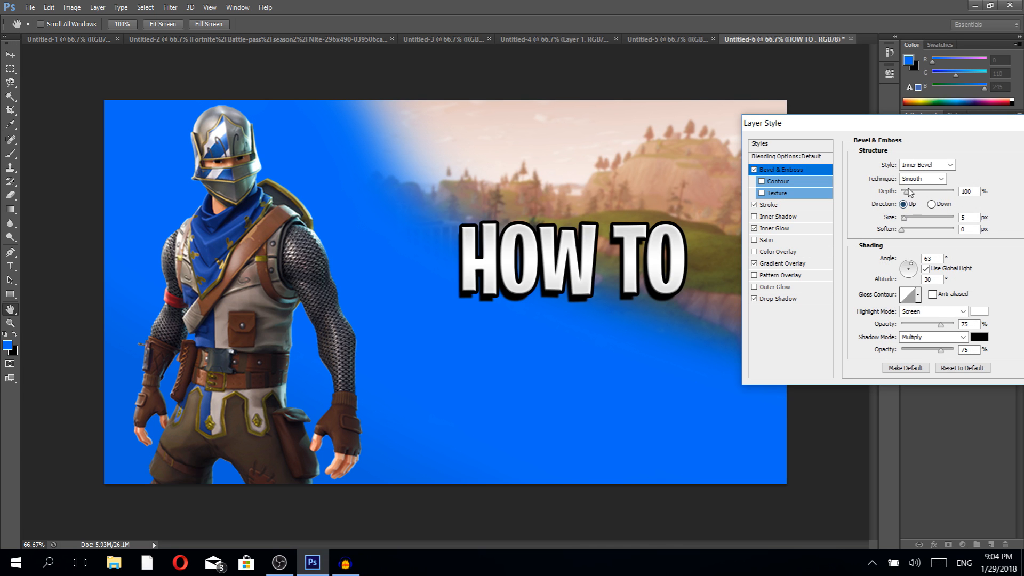
pyautogui.click(754, 170)
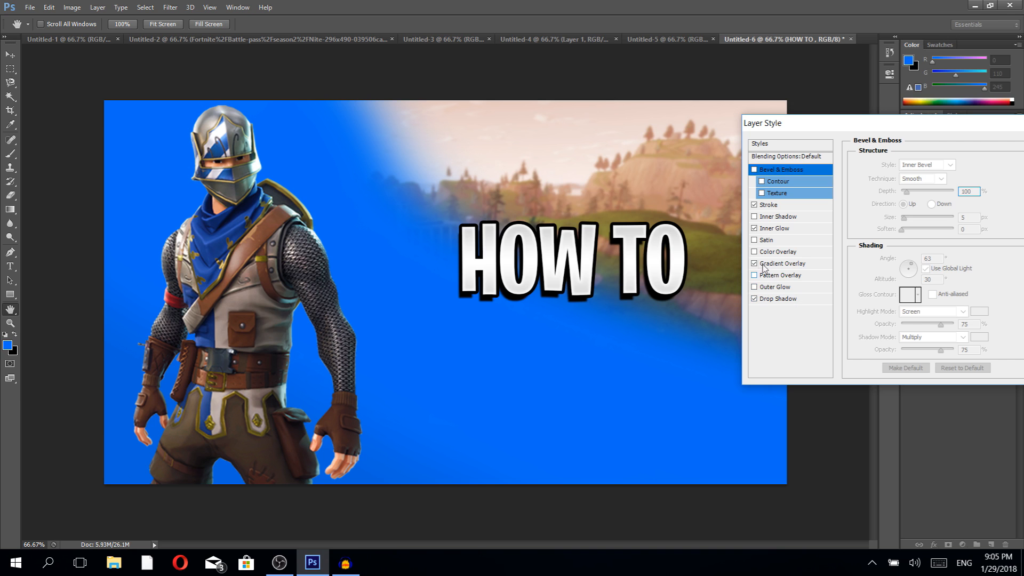
pyautogui.moveTo(881, 128); pyautogui.dragTo(686, 128)
pyautogui.click(854, 150)
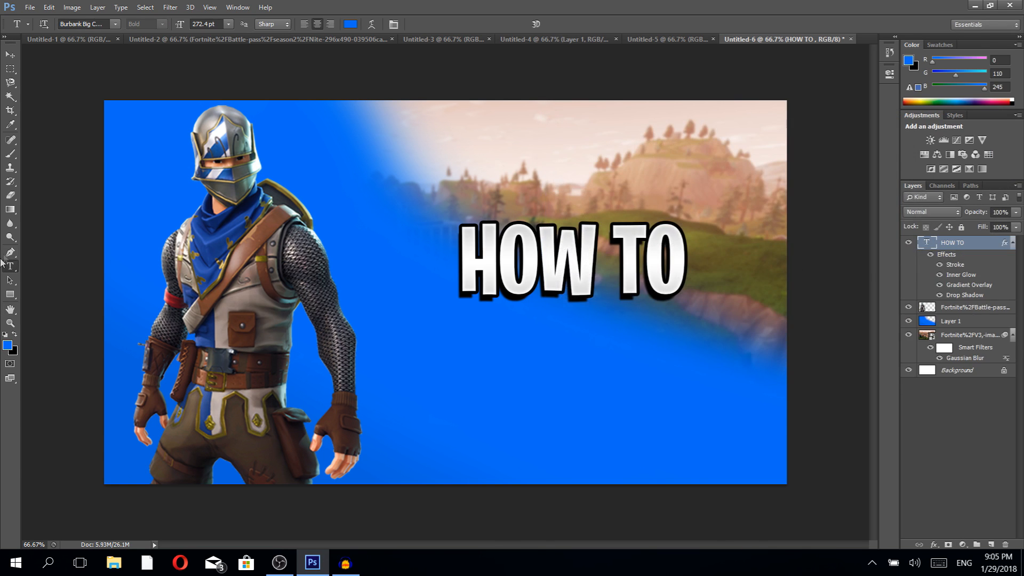
# Step: Add a text box below HOW TO reading "THUMBNAIL" in centred blue Burbank Big lettering at 272.4 pt
pyautogui.moveTo(376, 323); pyautogui.dragTo(787, 445)
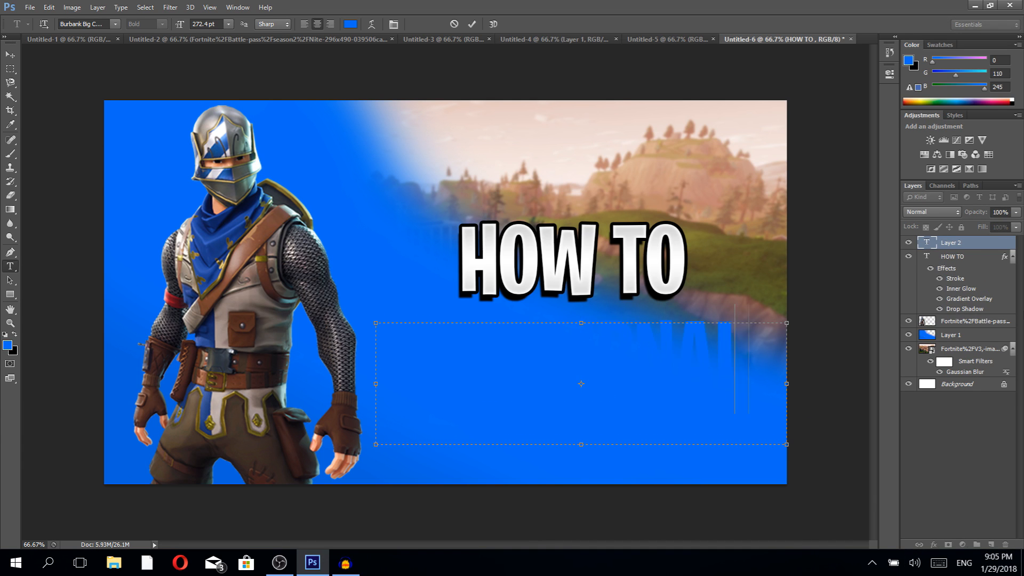
pyautogui.click(470, 25)
# Step: Copy the layer style of the HOW TO layer onto the THUMBNAIL layer
pyautogui.click(946, 260)
pyautogui.rightClick(946, 264)
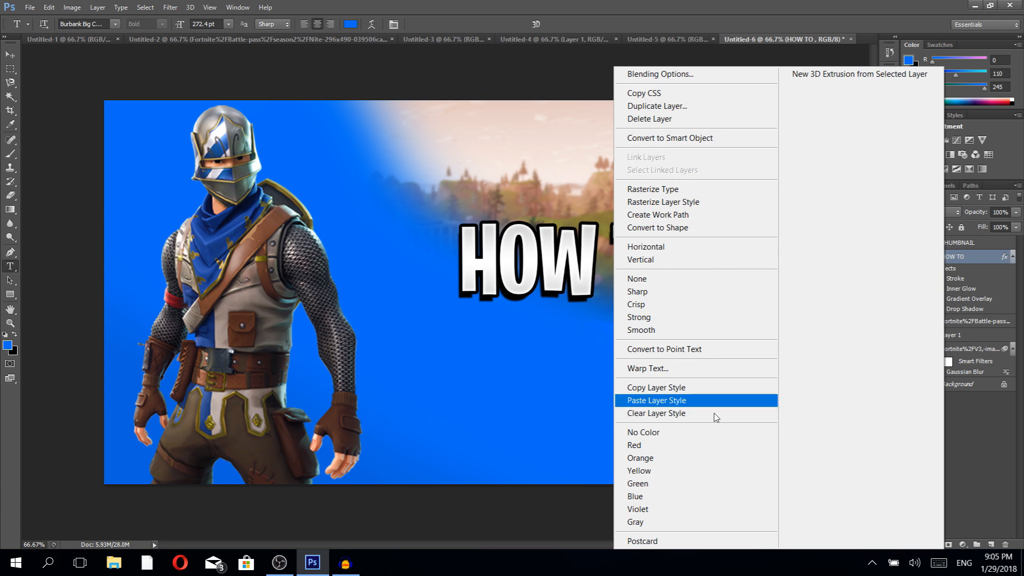
pyautogui.click(667, 389)
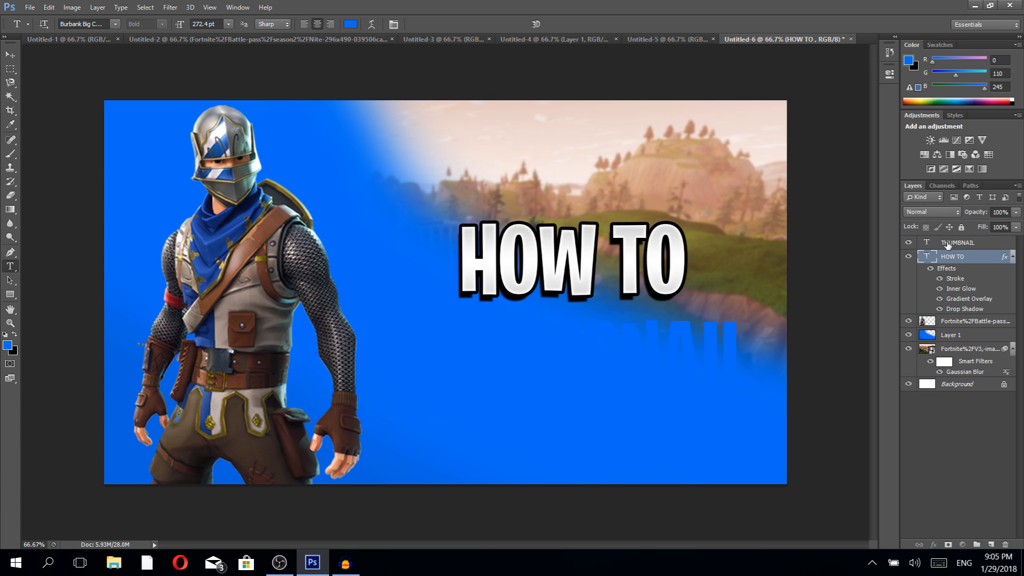
pyautogui.rightClick(948, 245)
pyautogui.click(686, 398)
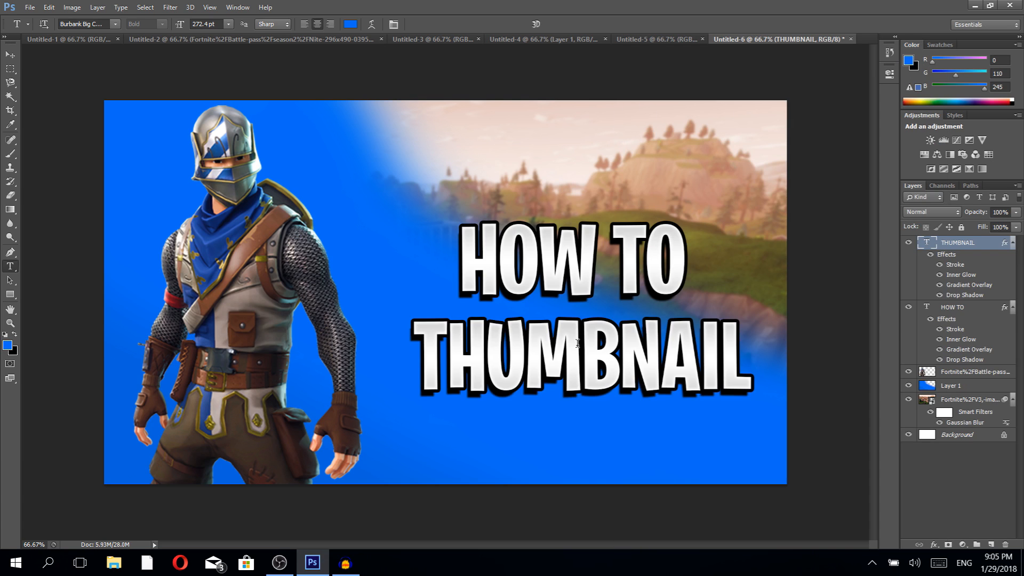
# Step: Change the starting stop of the THUMBNAIL layer's Gradient Overlay to a fully saturated bright orange
pyautogui.rightClick(960, 246)
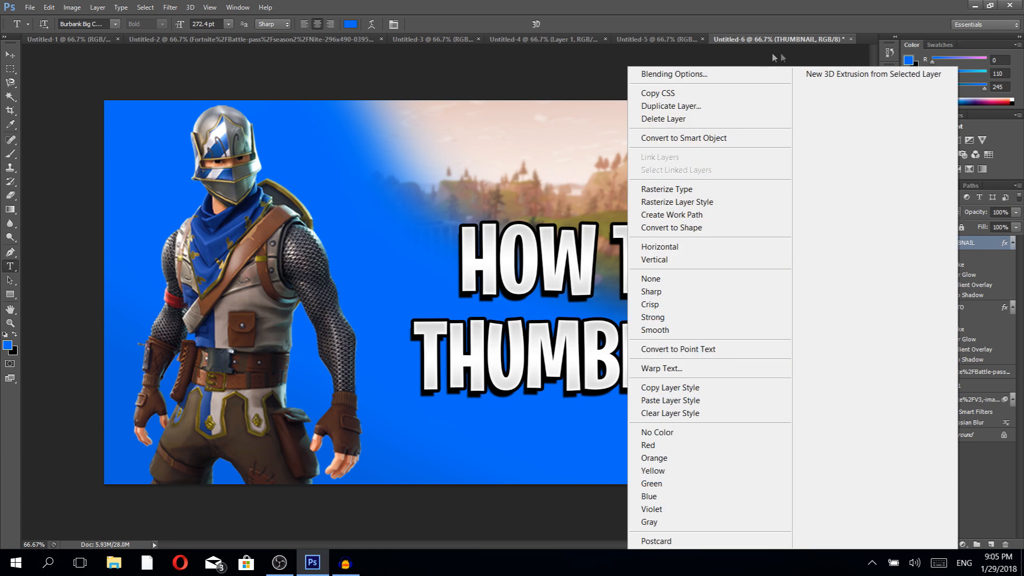
pyautogui.click(745, 74)
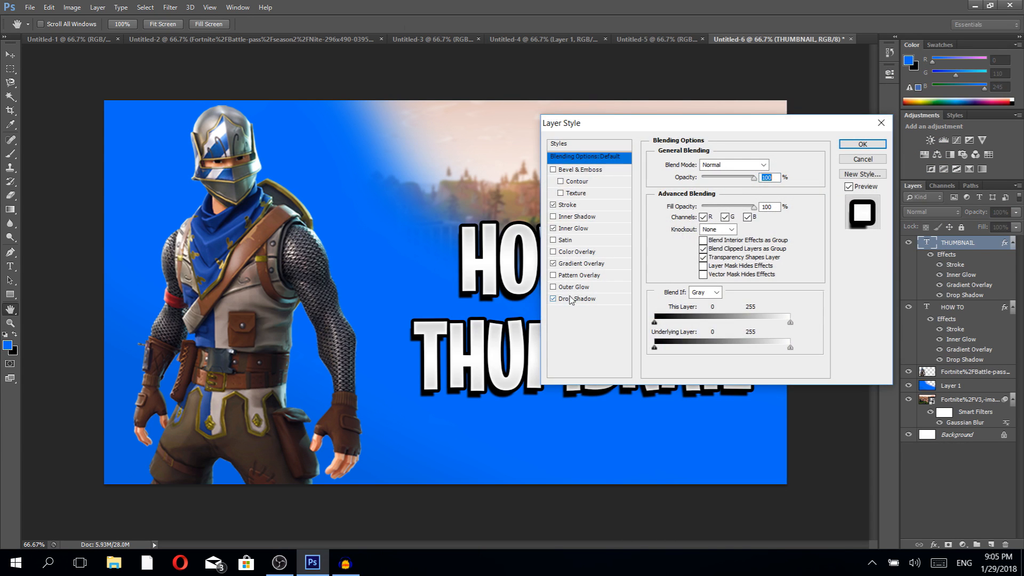
pyautogui.click(570, 263)
pyautogui.click(725, 189)
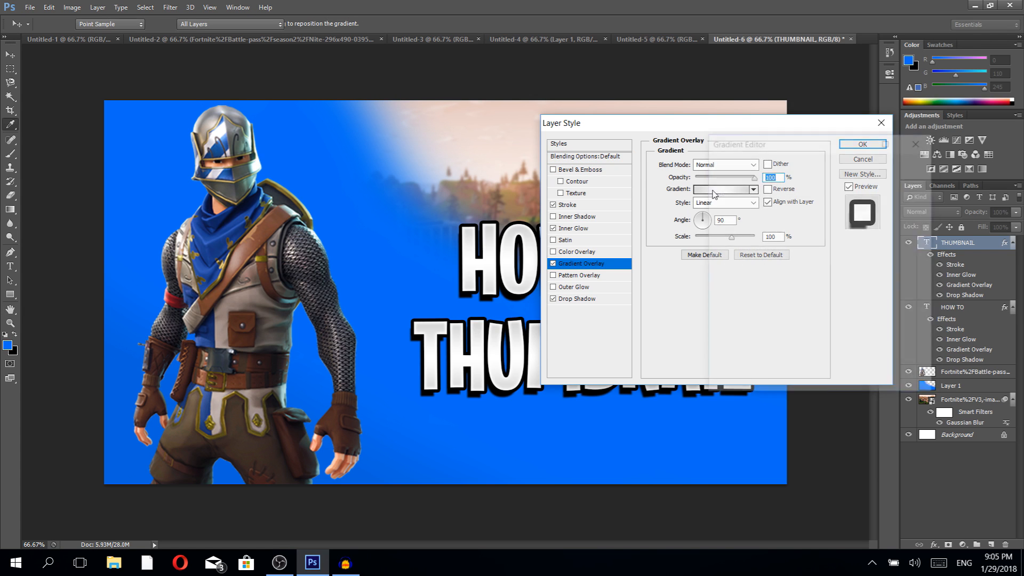
pyautogui.click(720, 324)
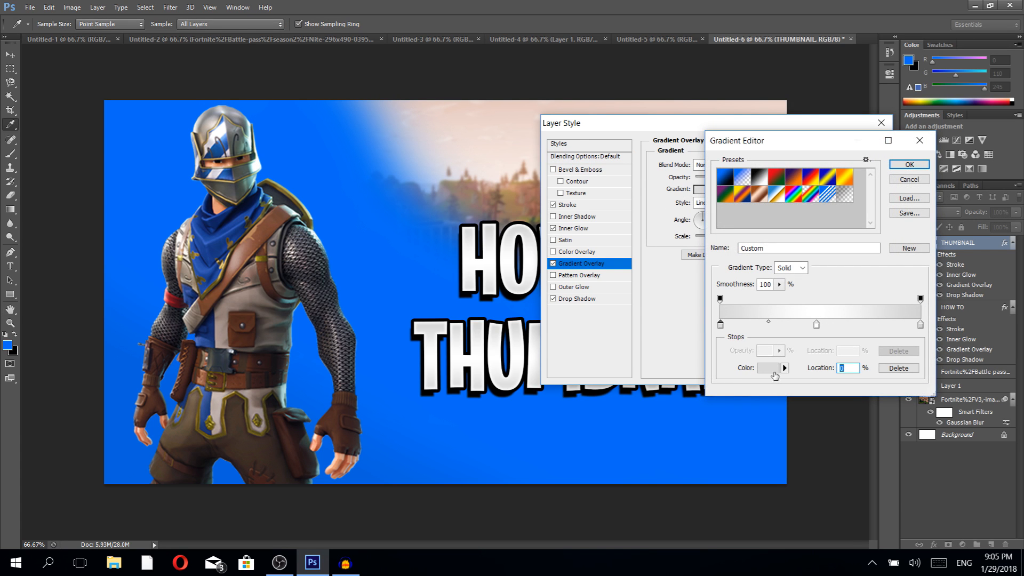
pyautogui.click(766, 368)
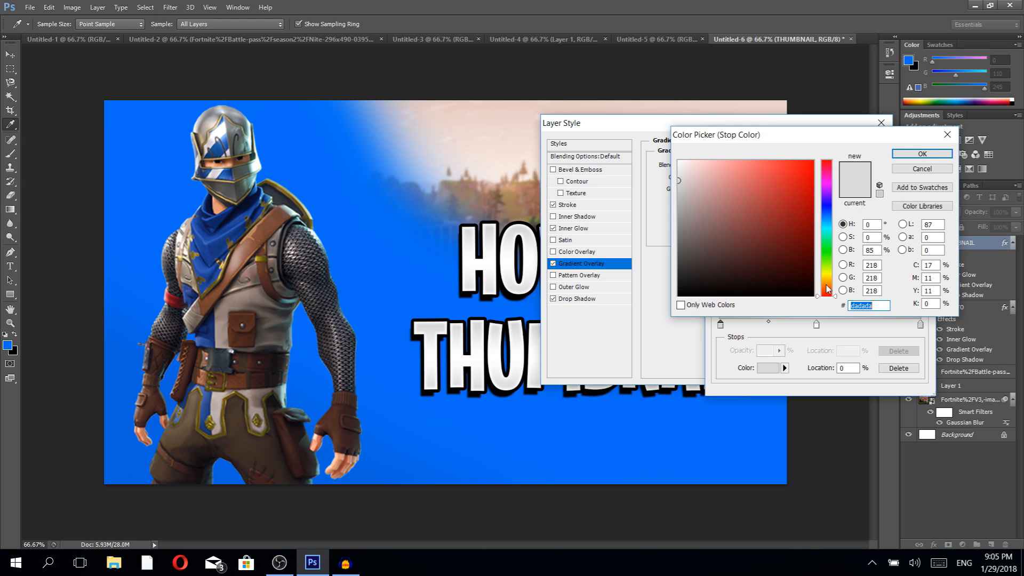
pyautogui.click(827, 285)
pyautogui.click(813, 172)
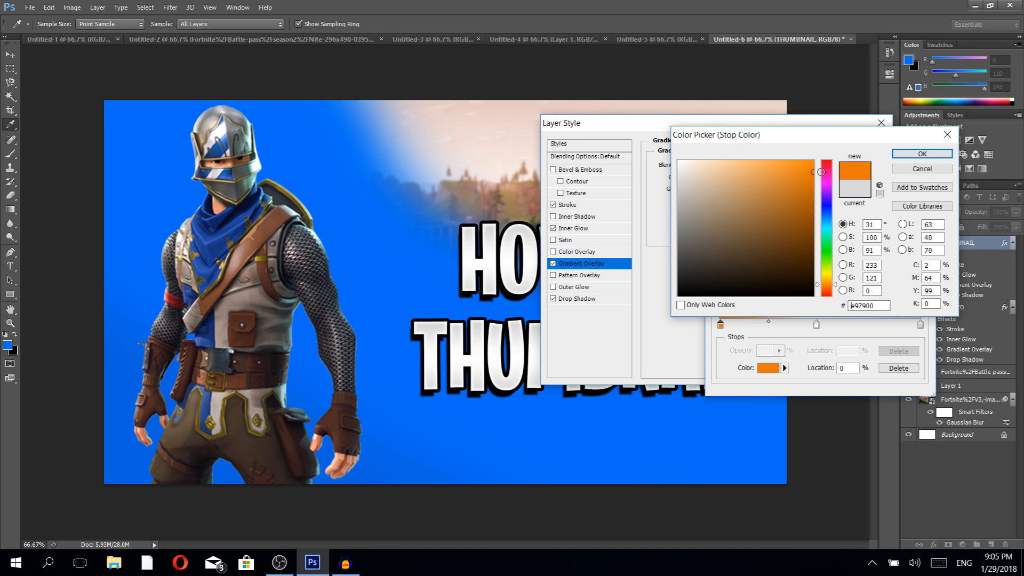
pyautogui.moveTo(815, 170); pyautogui.dragTo(815, 159)
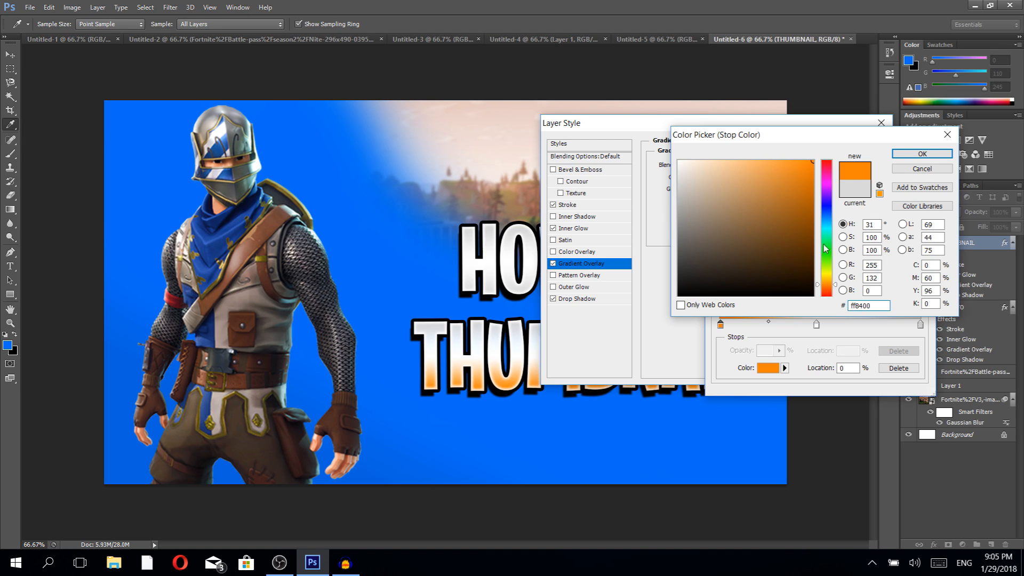
pyautogui.moveTo(824, 286); pyautogui.dragTo(826, 289)
pyautogui.click(933, 153)
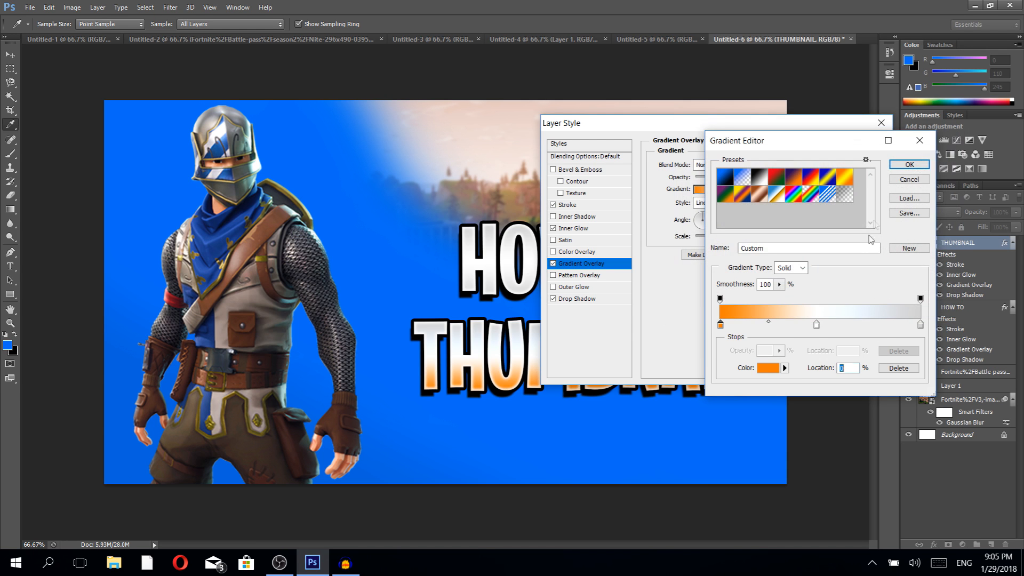
# Step: Set the end stop of the THUMBNAIL gradient to orange #ff7e00
pyautogui.click(920, 324)
pyautogui.click(769, 369)
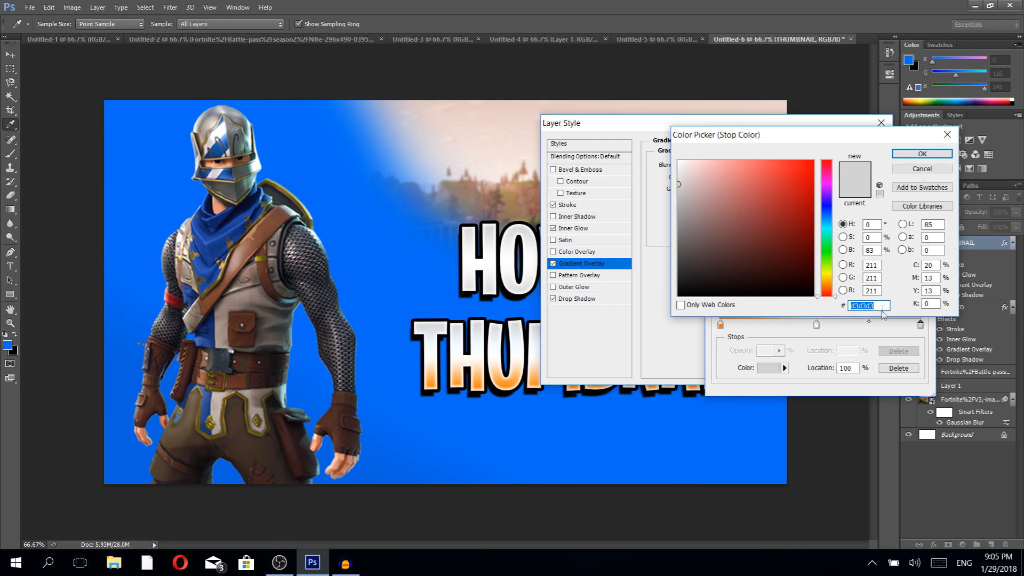
pyautogui.write('ff7e00')
pyautogui.click(922, 153)
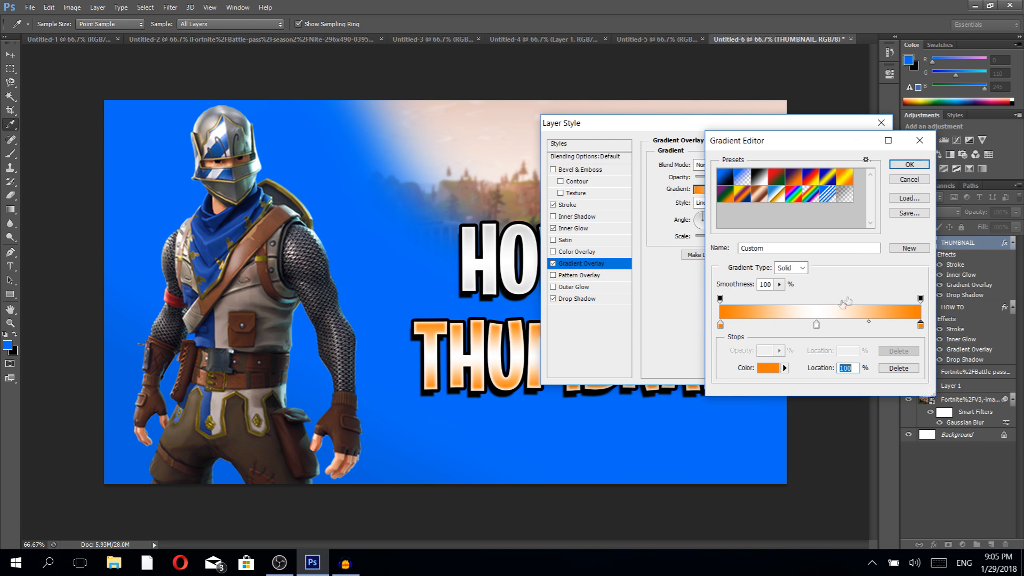
# Step: Set the middle stop of the THUMBNAIL layer's gradient, at 48%, to bright yellow #fff600
pyautogui.click(817, 325)
pyautogui.click(773, 369)
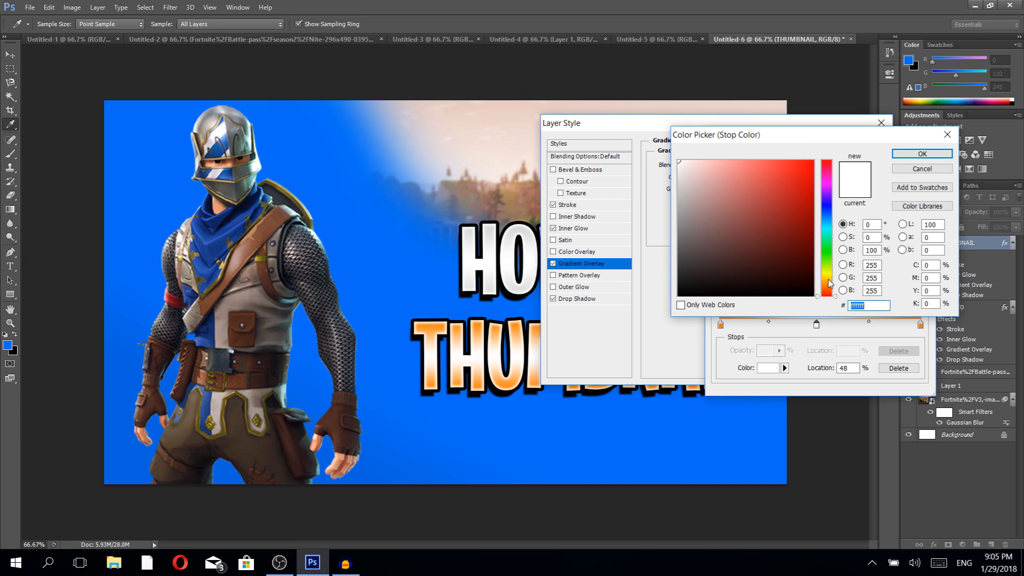
pyautogui.click(828, 279)
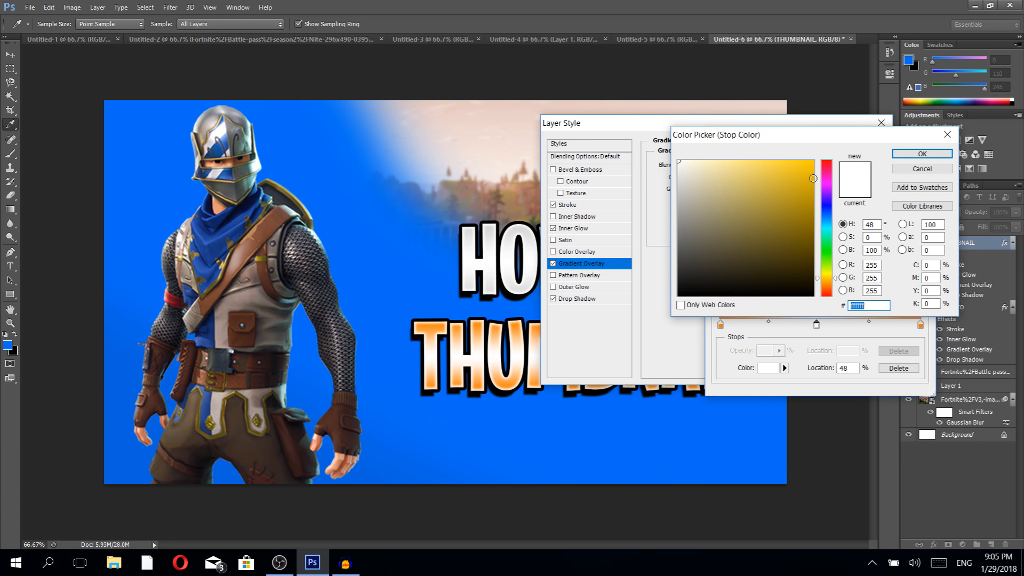
pyautogui.click(812, 178)
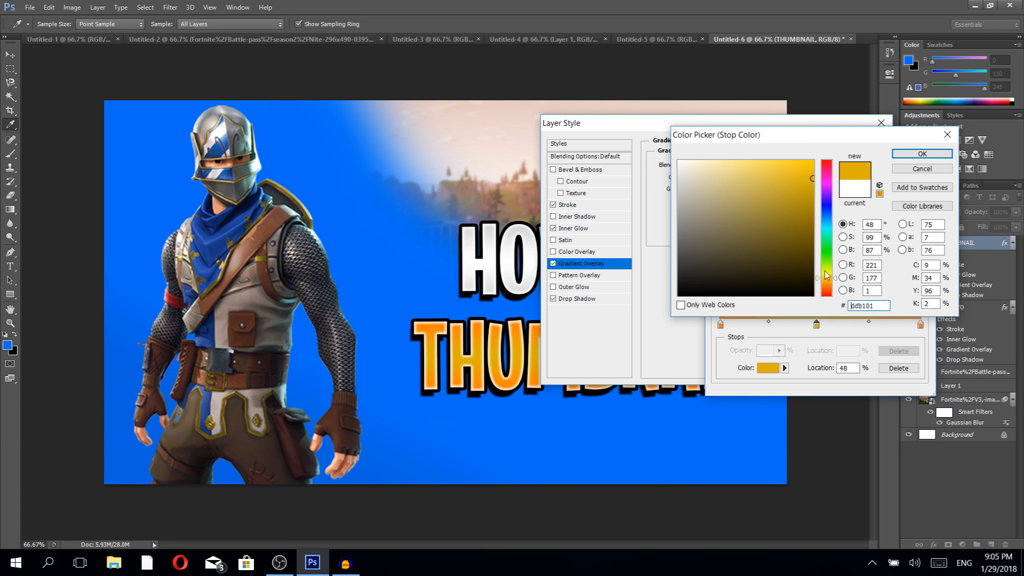
pyautogui.click(826, 274)
pyautogui.moveTo(811, 179); pyautogui.dragTo(816, 159)
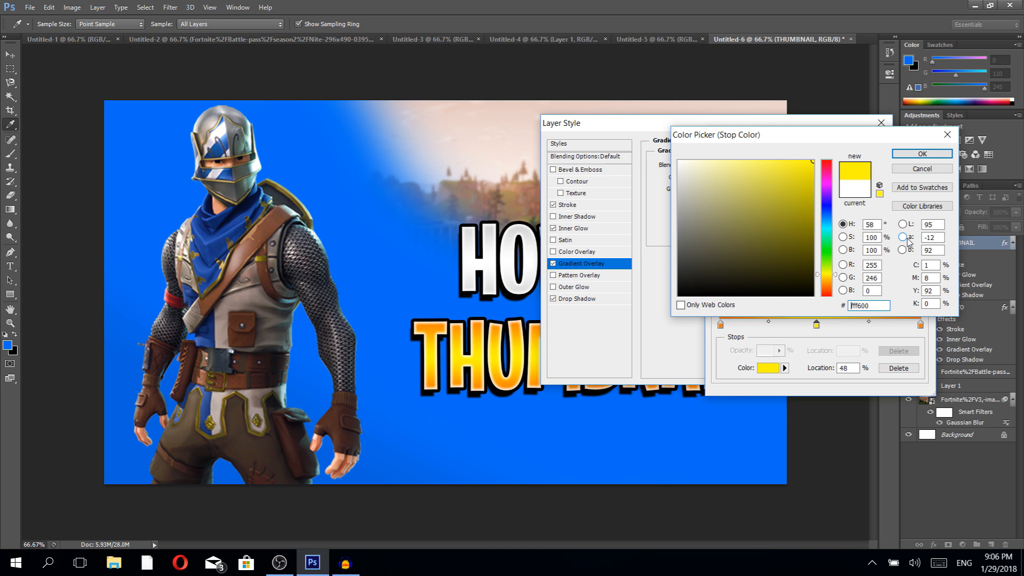
pyautogui.click(923, 160)
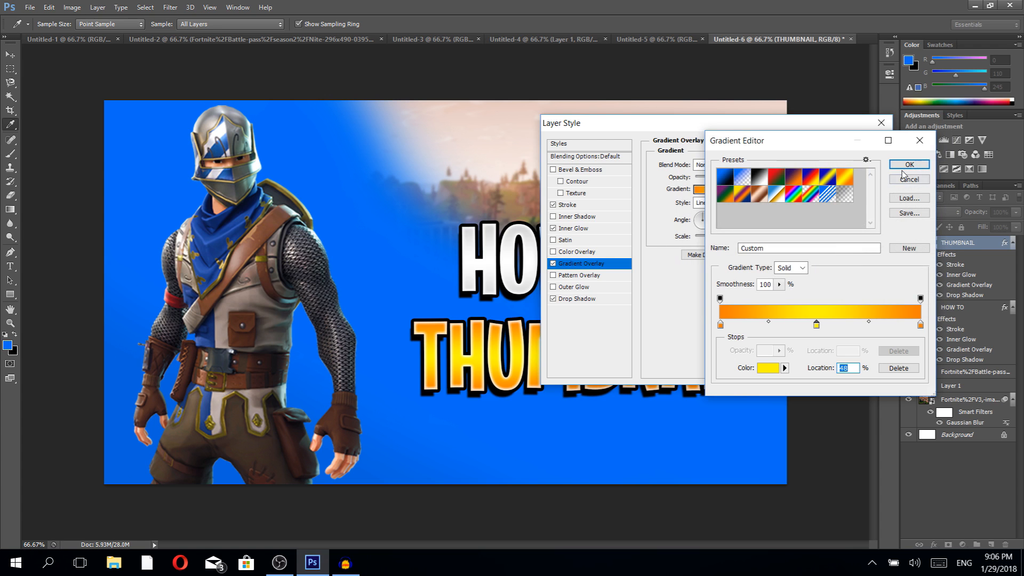
# Step: Apply the edited gradient to the THUMBNAIL layer and move its text slightly up and left, closer beneath HOW TO
pyautogui.click(899, 166)
pyautogui.moveTo(700, 128); pyautogui.dragTo(390, 156)
pyautogui.click(567, 170)
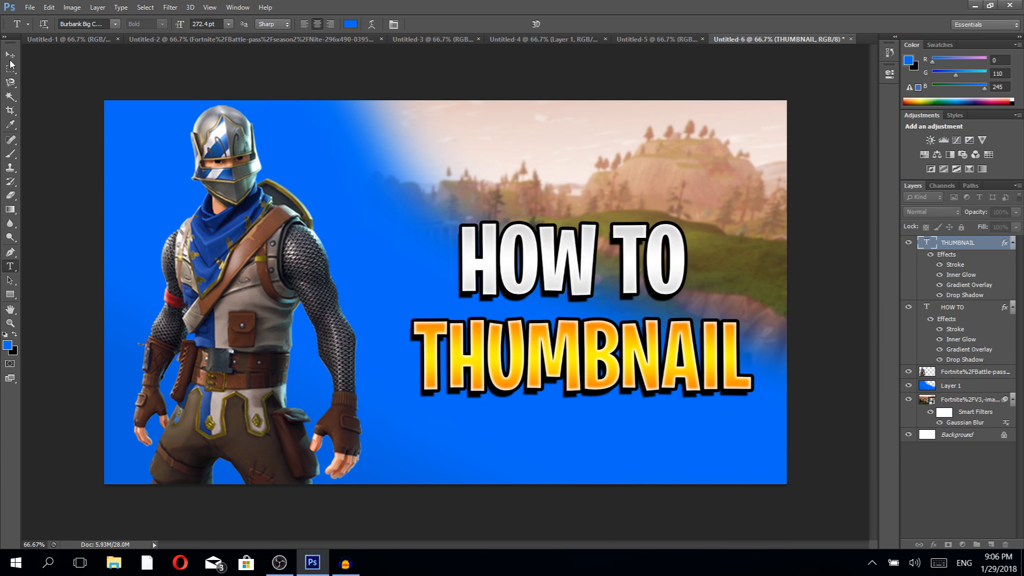
pyautogui.moveTo(512, 363); pyautogui.dragTo(511, 355)
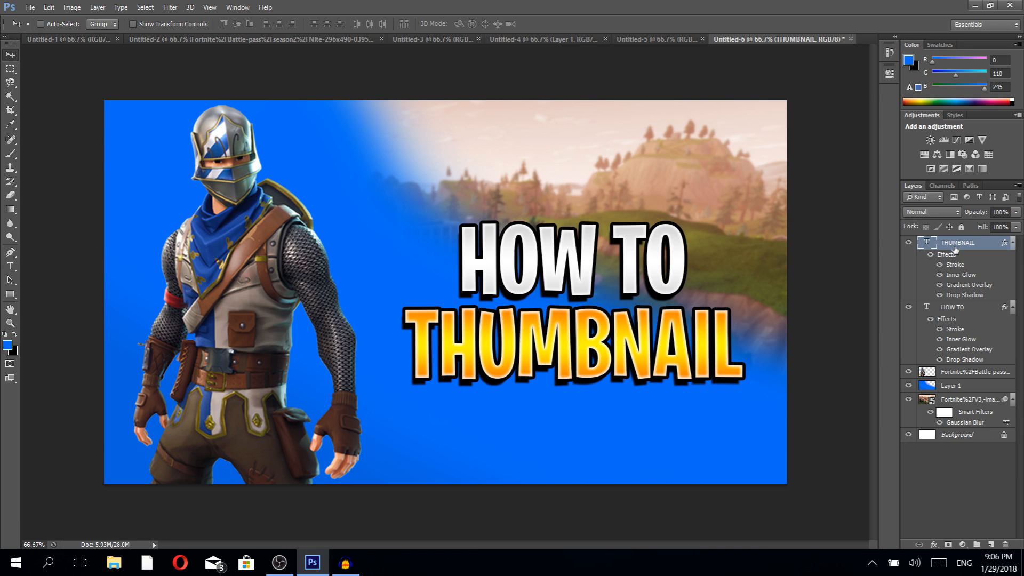
# Step: Rasterize the layer styles of the THUMBNAIL and HOW TO text layers and merge both into one layer
pyautogui.keyDown('shift'); pyautogui.click(946, 312); pyautogui.keyUp('shift')
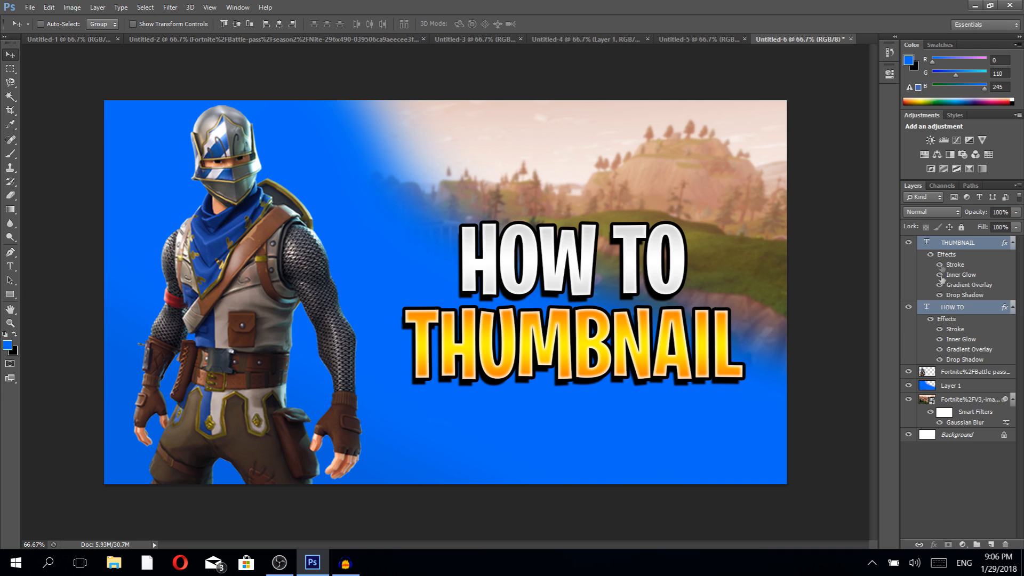
pyautogui.rightClick(943, 243)
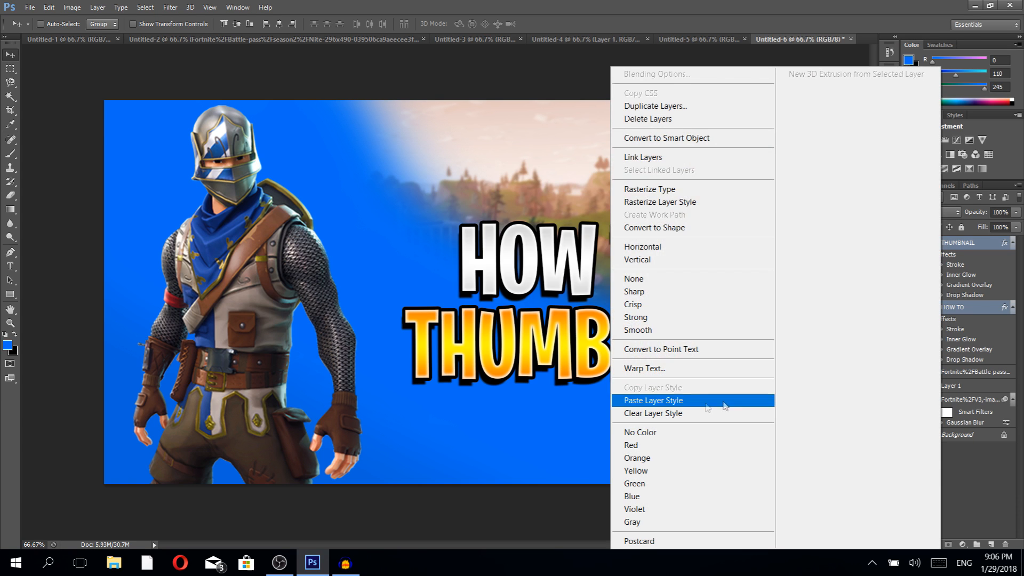
pyautogui.click(688, 202)
pyautogui.rightClick(964, 244)
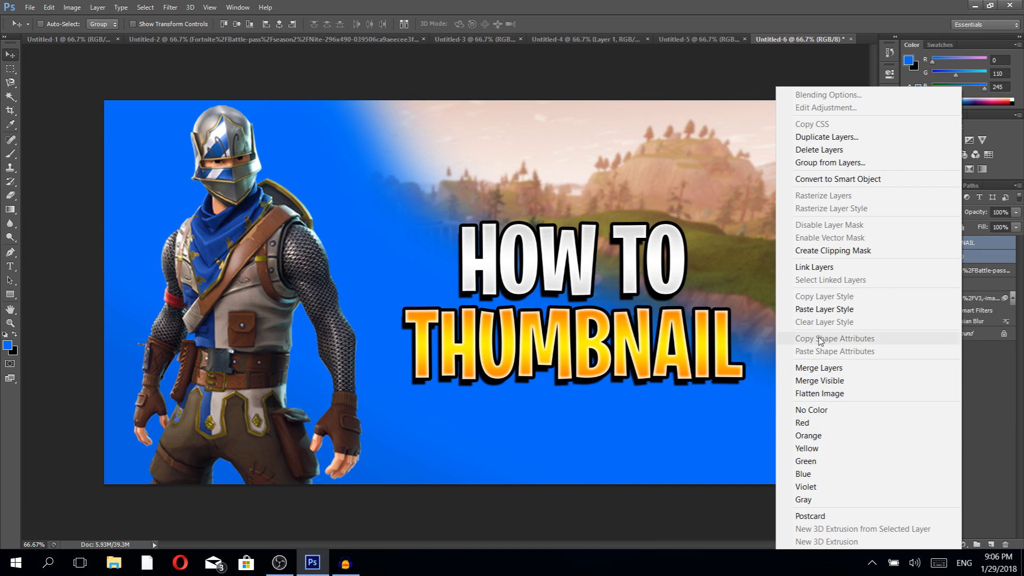
pyautogui.click(821, 368)
# Step: Move the merged title slightly down and enlarge it proportionally with Free Transform over the blue area beside the knight
pyautogui.moveTo(567, 252); pyautogui.dragTo(592, 268)
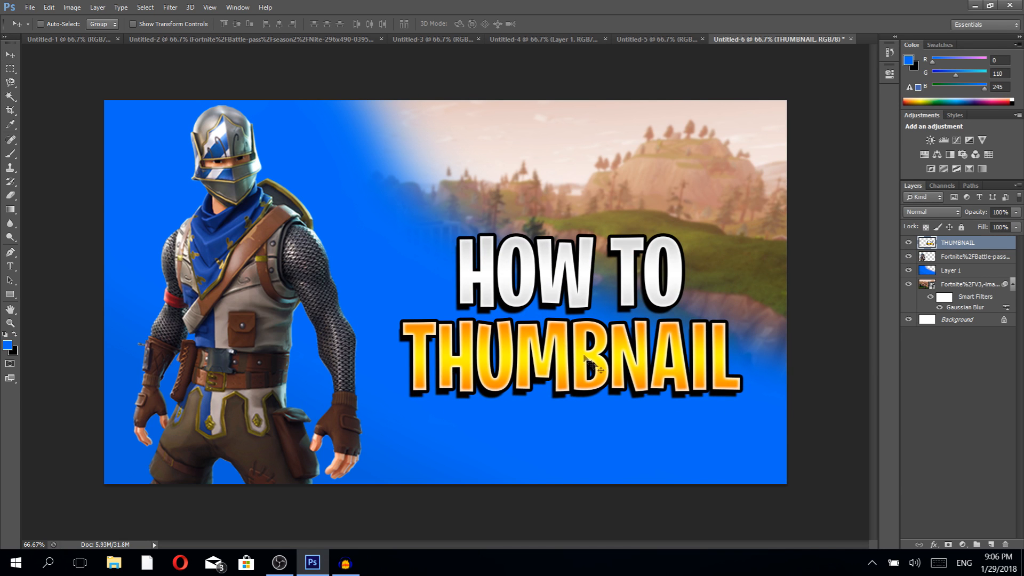
pyautogui.hotkey('ctrl', 't')
pyautogui.moveTo(393, 229); pyautogui.dragTo(356, 203)
pyautogui.moveTo(499, 264); pyautogui.dragTo(487, 270)
pyautogui.click(537, 24)
pyautogui.click(10, 266)
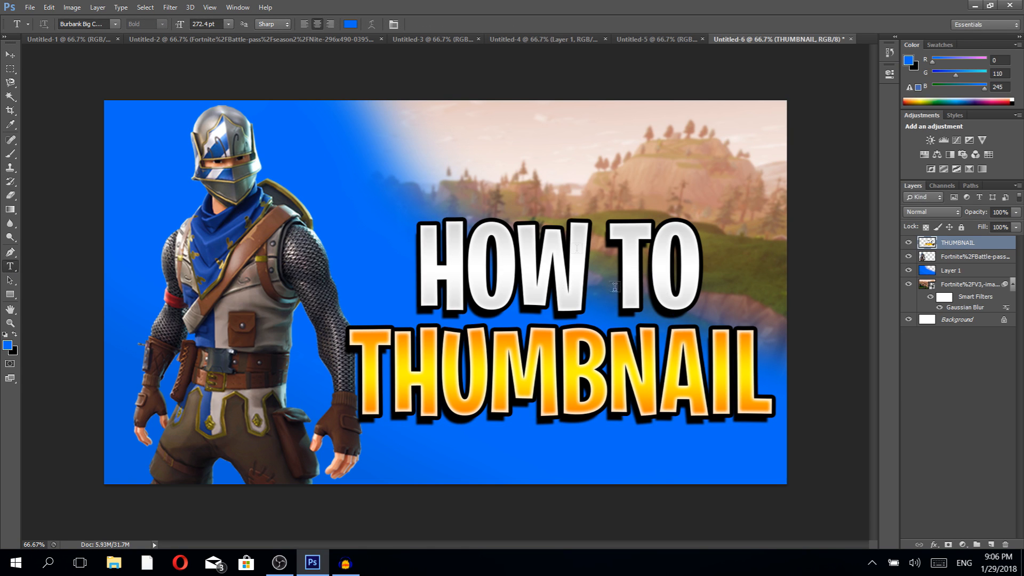
pyautogui.click(690, 352)
pyautogui.click(454, 24)
# Step: Undo the title's enlargement, move, merge and style rasterizing back to the two separate editable text layers
pyautogui.click(49, 8)
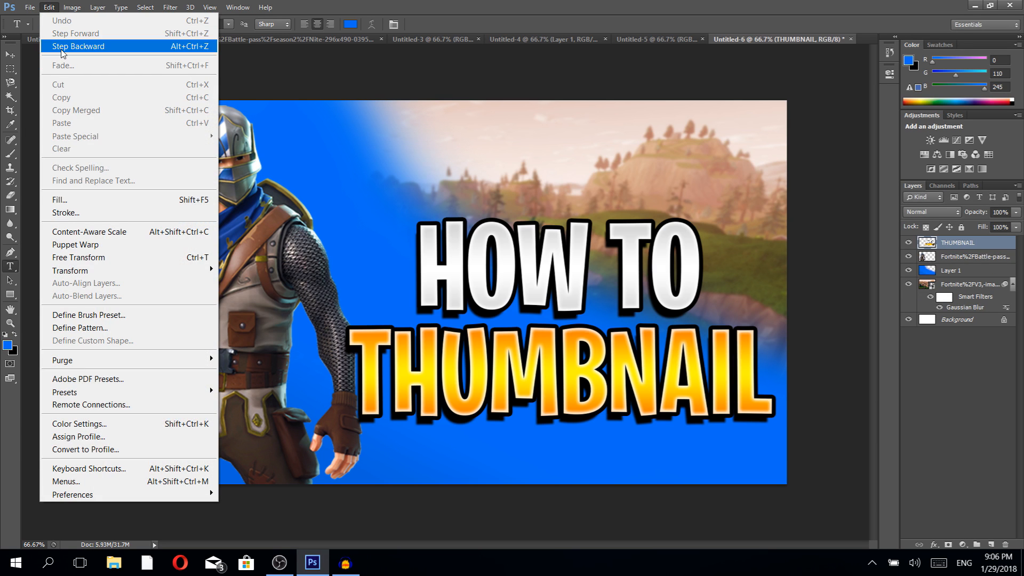
pyautogui.click(53, 47)
pyautogui.click(49, 8)
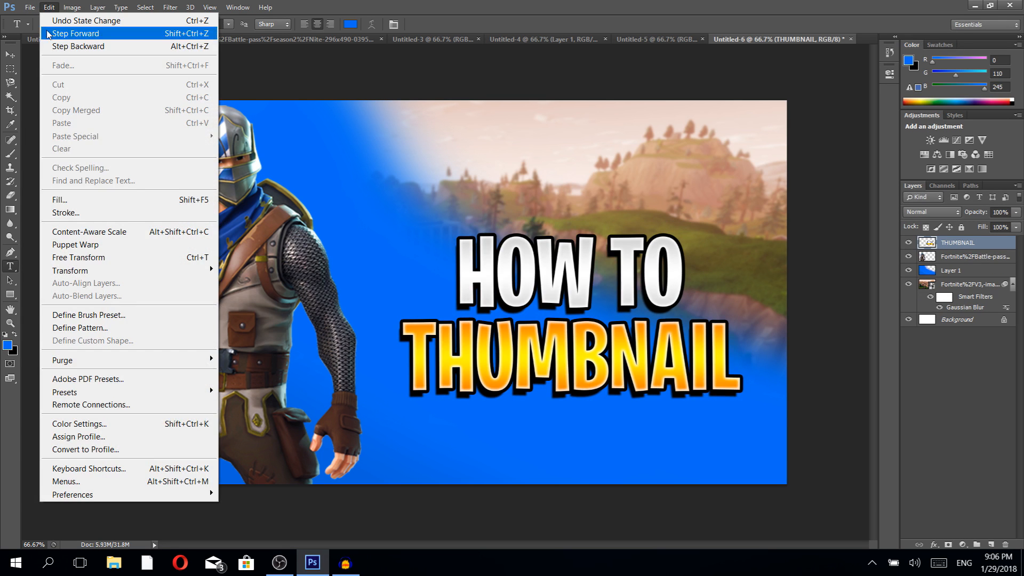
pyautogui.click(52, 47)
pyautogui.click(49, 8)
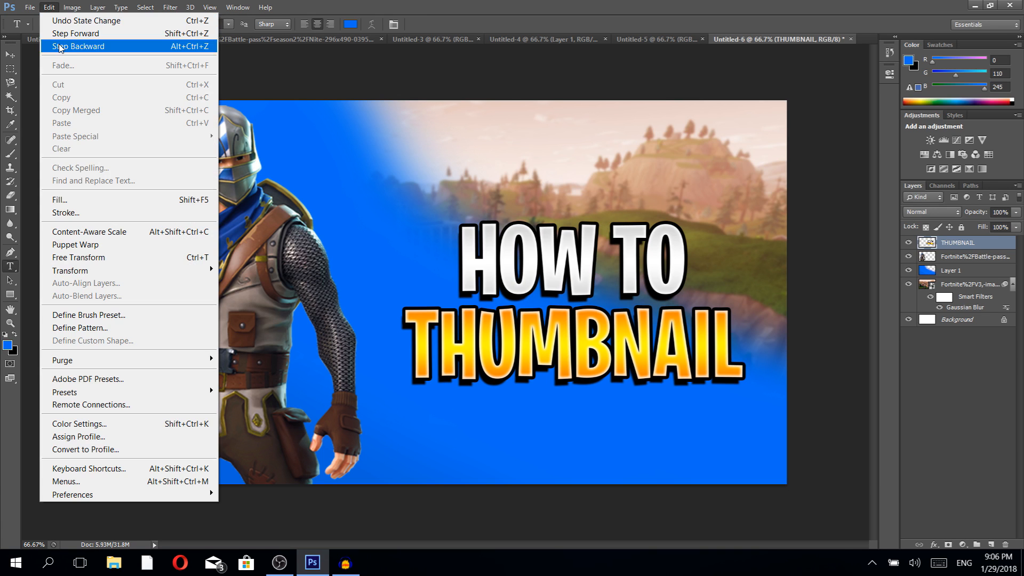
pyautogui.click(52, 46)
pyautogui.click(49, 8)
pyautogui.click(53, 46)
# Step: Warp the HOW TO text with a horizontal Arc style and a bend of about +6%
pyautogui.moveTo(675, 254); pyautogui.dragTo(465, 235)
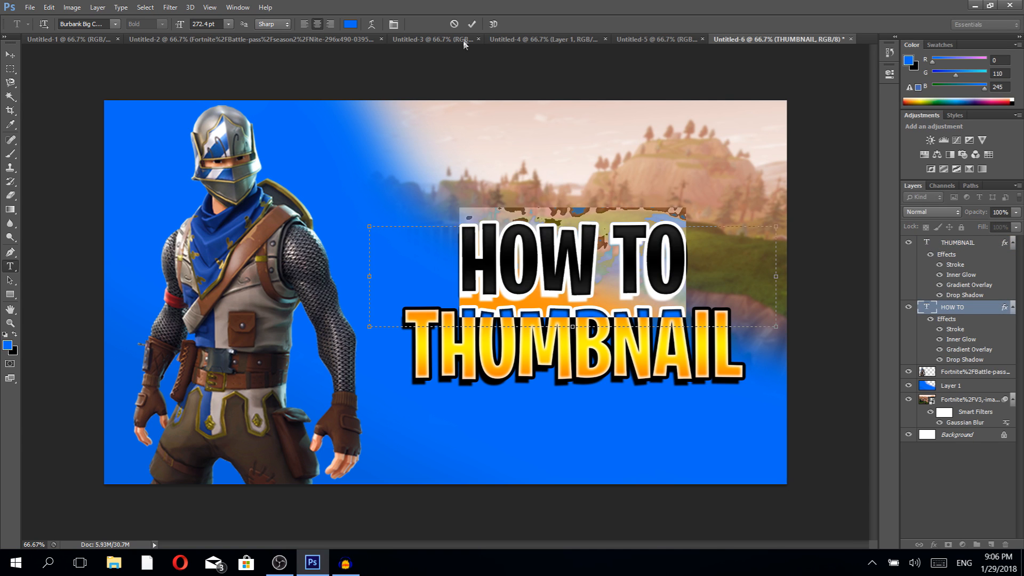
pyautogui.click(372, 24)
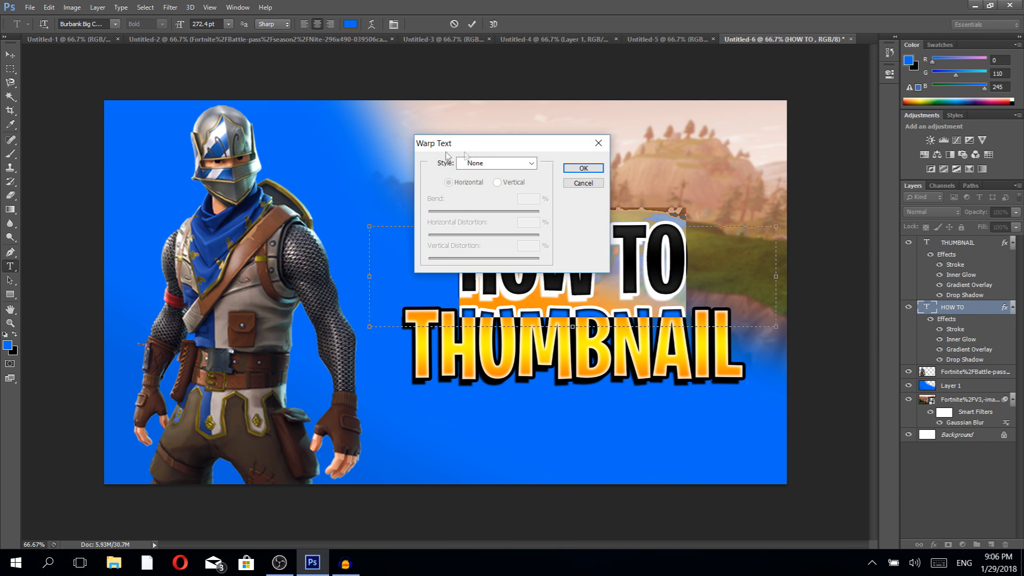
pyautogui.click(529, 170)
pyautogui.click(495, 196)
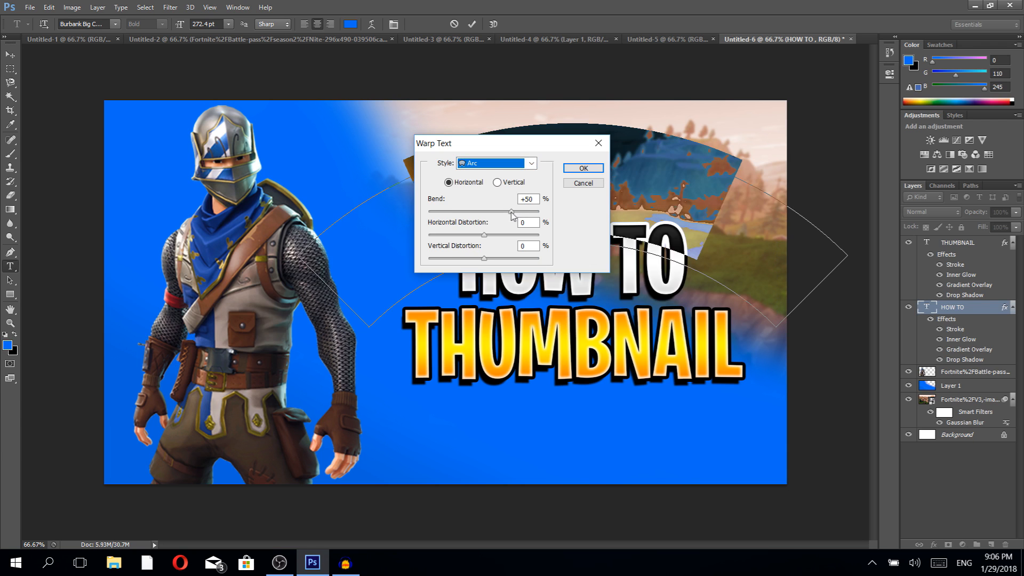
pyautogui.moveTo(511, 215); pyautogui.dragTo(488, 214)
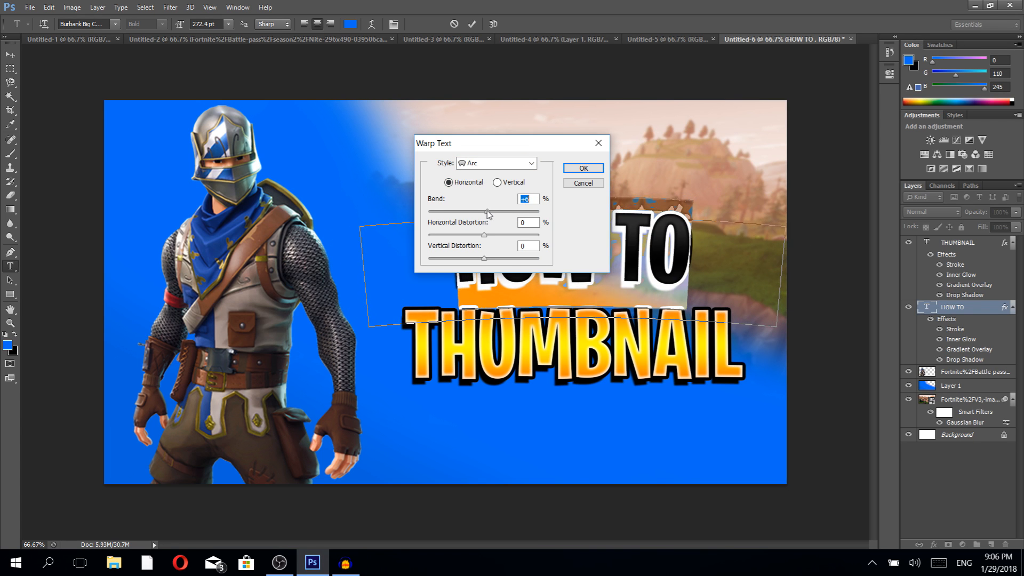
pyautogui.click(583, 168)
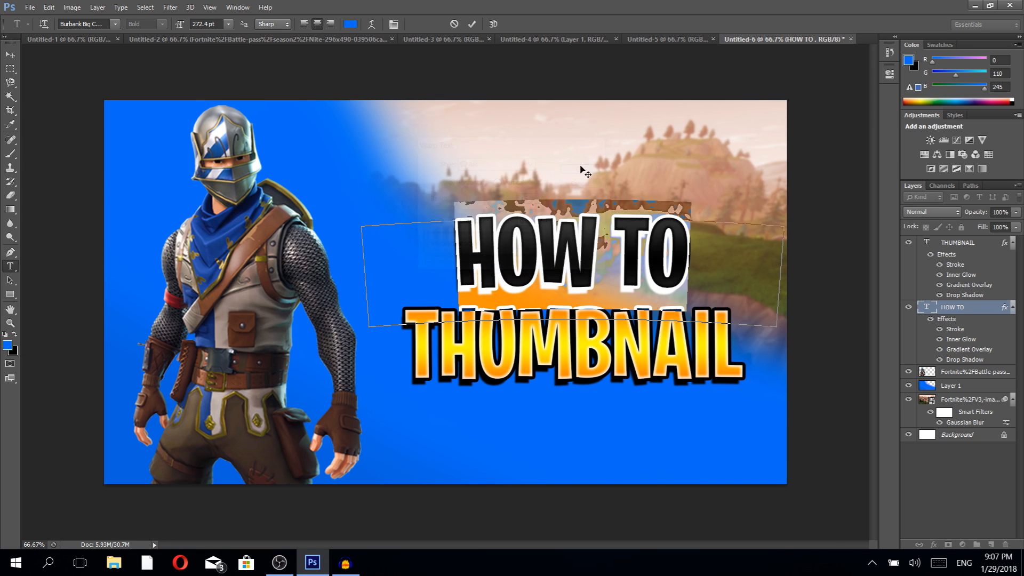
pyautogui.click(472, 24)
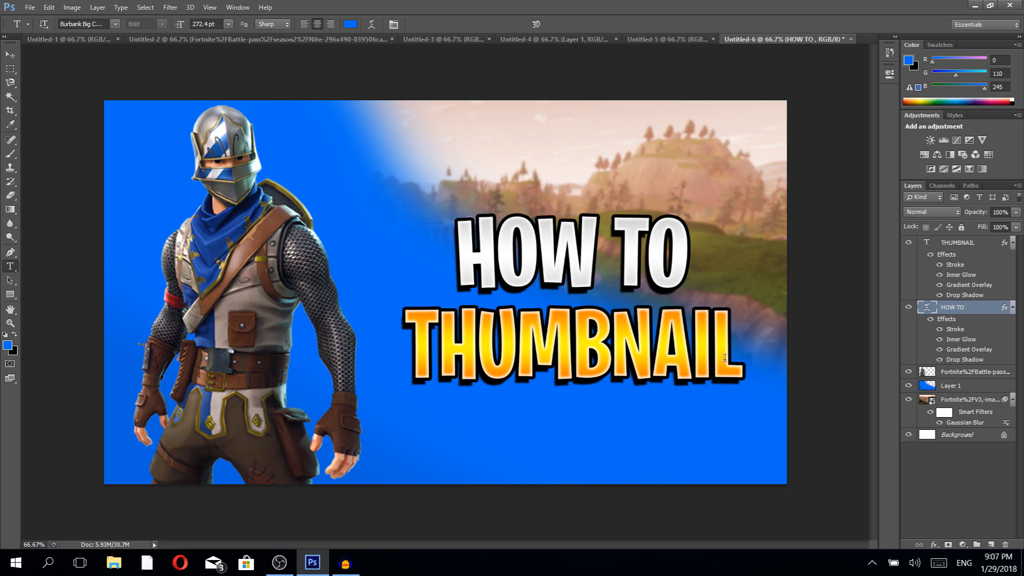
# Step: Warp the THUMBNAIL text with a horizontal Arc style and a bend of +5%
pyautogui.click(940, 247)
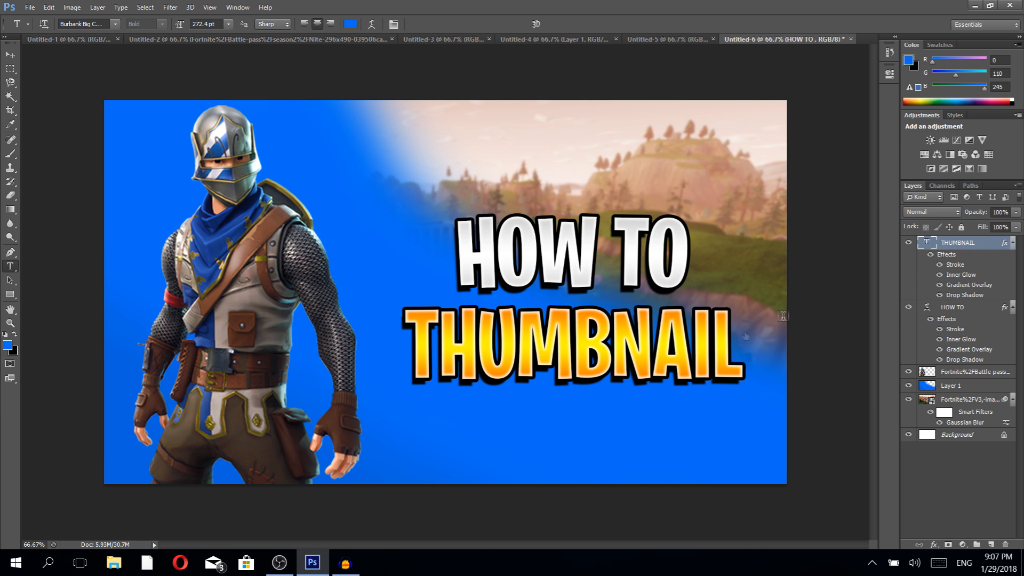
pyautogui.click(712, 350)
pyautogui.moveTo(740, 348); pyautogui.dragTo(346, 277)
pyautogui.click(371, 24)
pyautogui.click(512, 169)
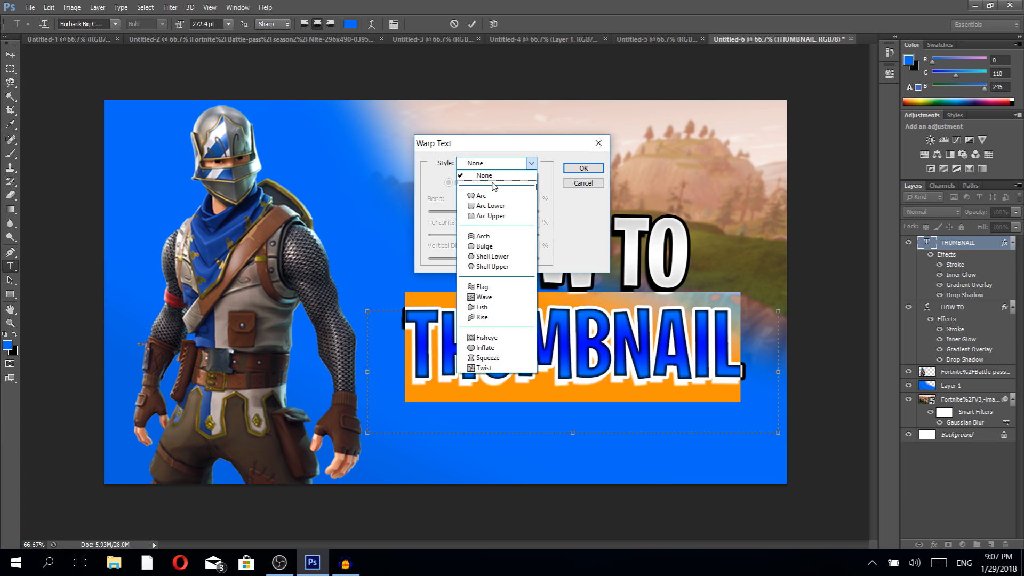
pyautogui.click(496, 193)
pyautogui.moveTo(510, 212); pyautogui.dragTo(489, 213)
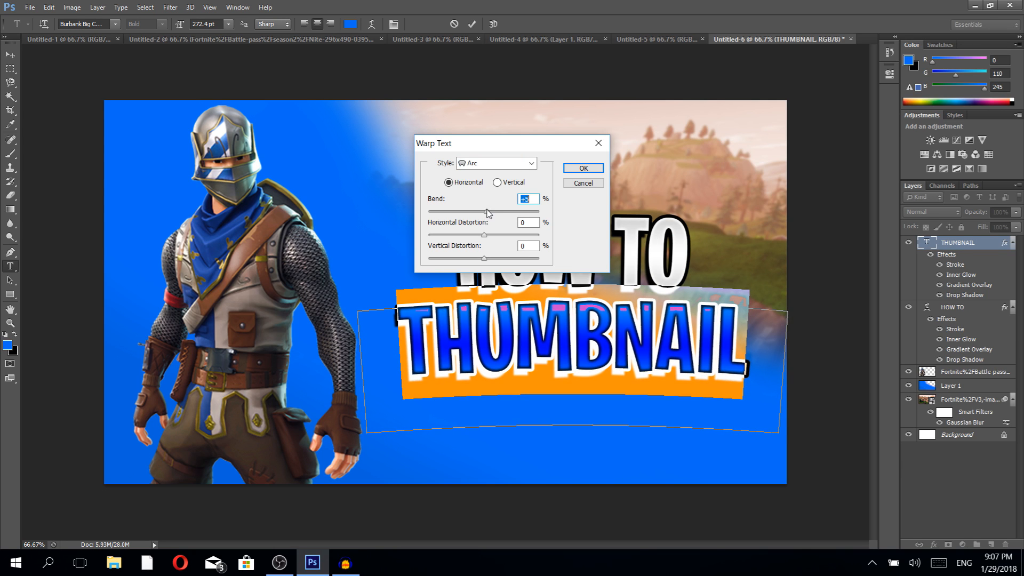
pyautogui.click(584, 168)
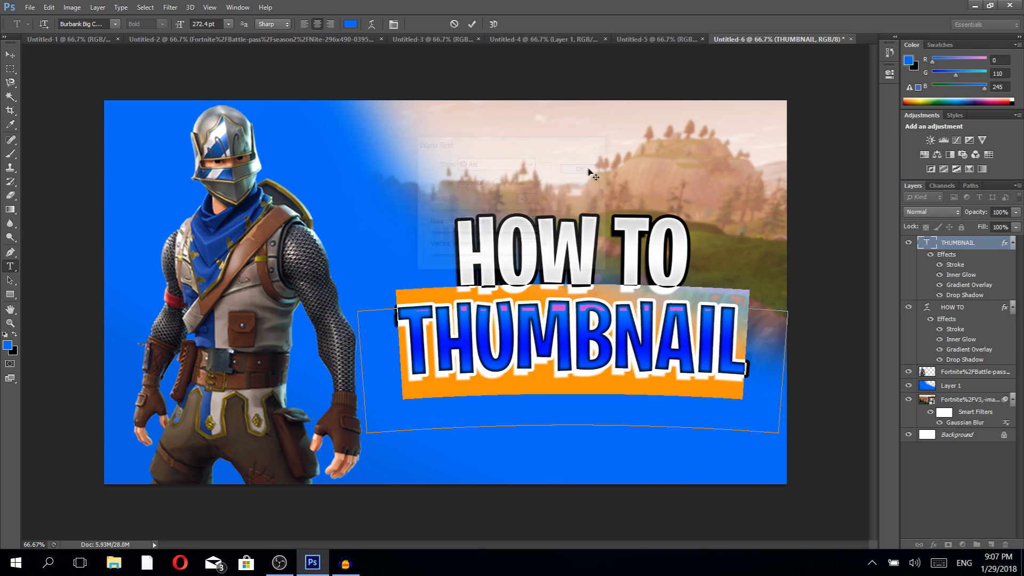
pyautogui.click(473, 24)
# Step: Rasterize the layer styles of the two warped text layers and merge them into a single title layer
pyautogui.click(10, 54)
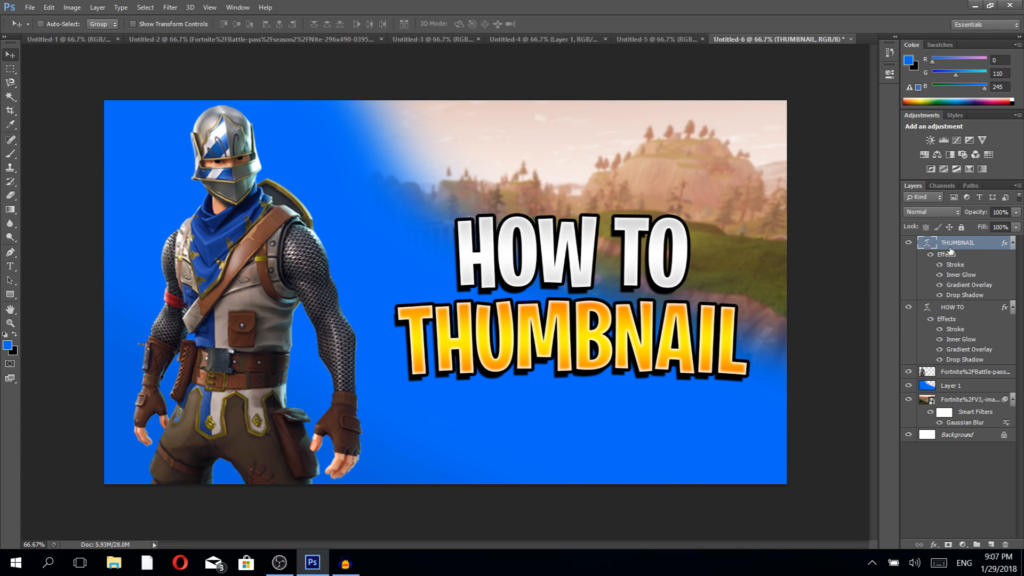
pyautogui.keyDown('shift'); pyautogui.click(959, 308); pyautogui.keyUp('shift')
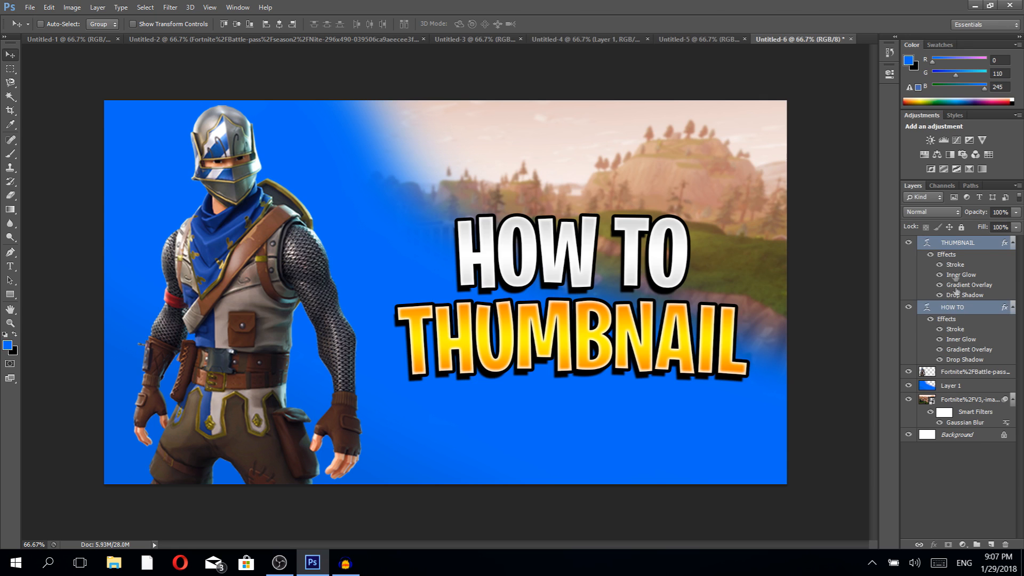
pyautogui.rightClick(954, 244)
pyautogui.click(724, 204)
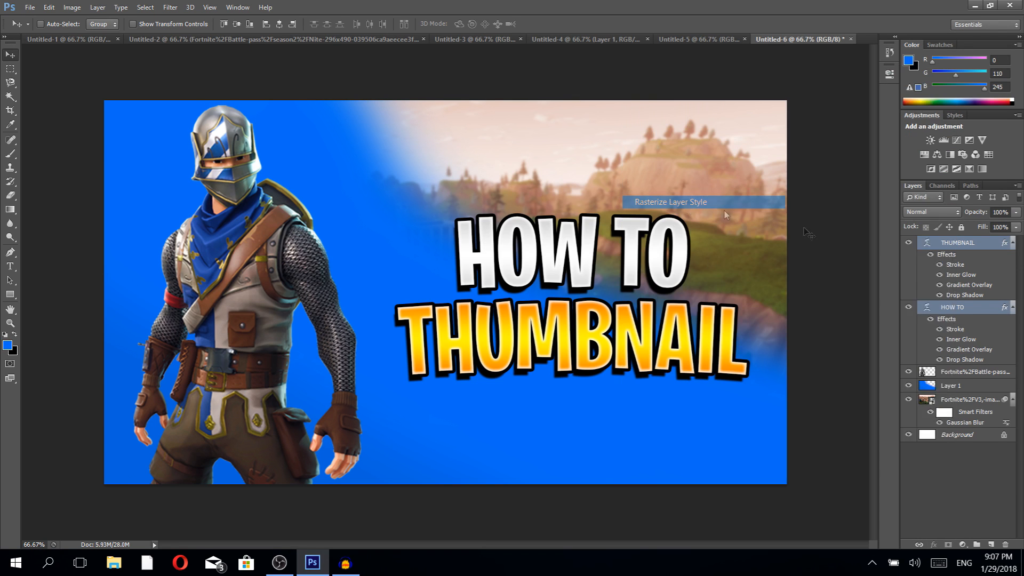
pyautogui.rightClick(954, 244)
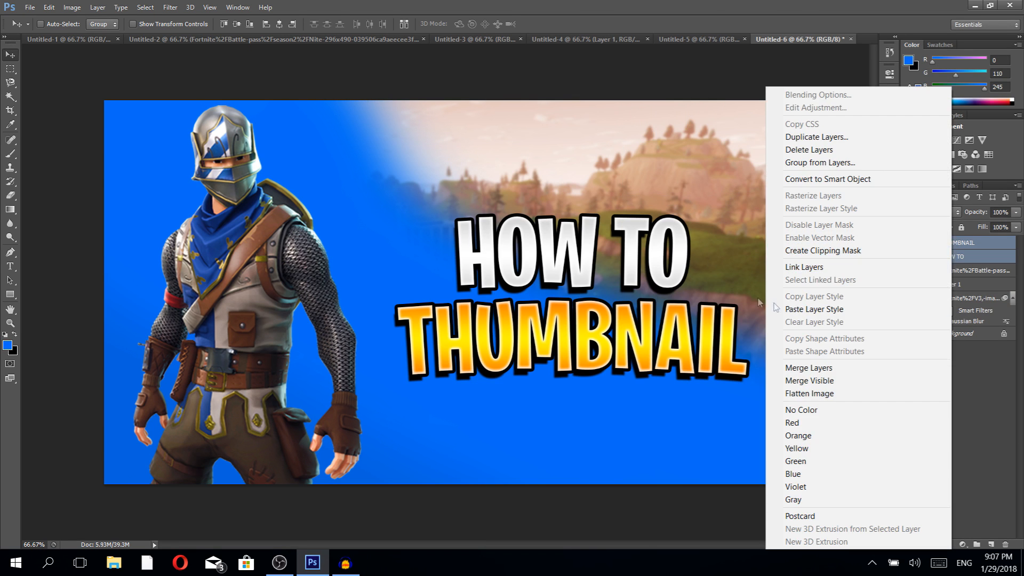
pyautogui.click(816, 365)
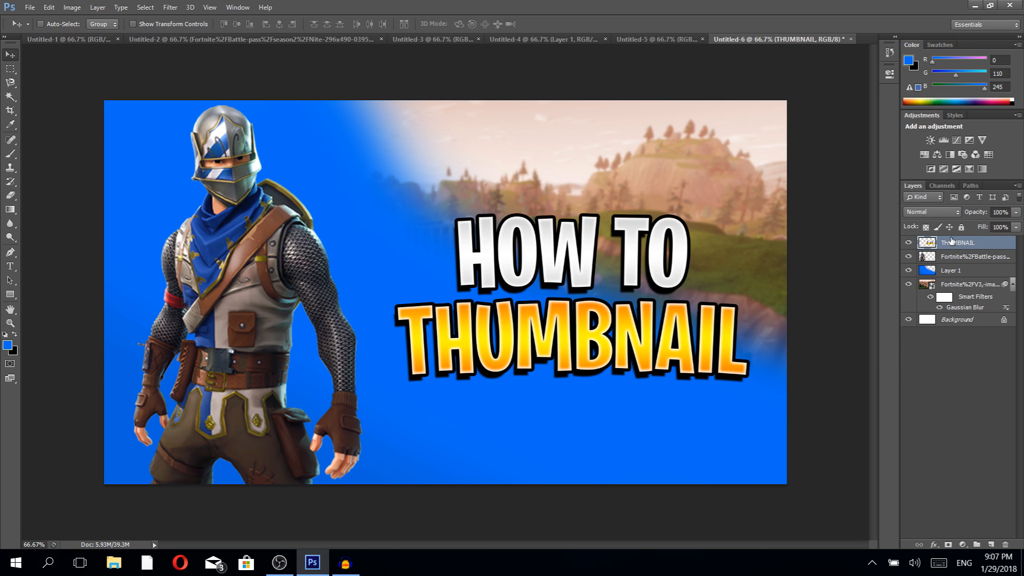
# Step: Scale the merged title to about 126% with Free Transform and place it beside the knight, slightly overlapping his arm
pyautogui.hotkey('ctrl', 't')
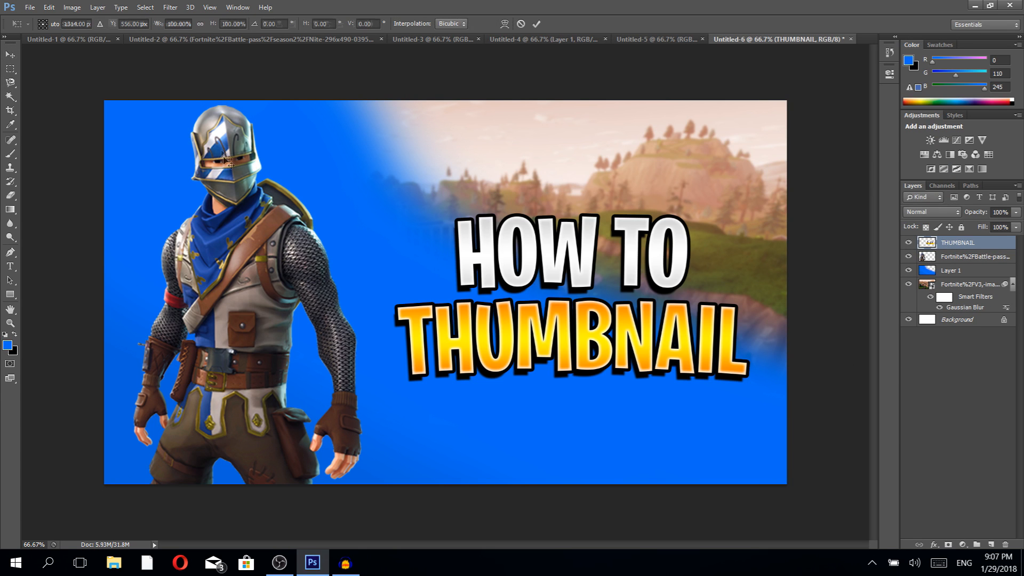
pyautogui.moveTo(390, 211); pyautogui.dragTo(346, 191)
pyautogui.moveTo(478, 249); pyautogui.dragTo(456, 273)
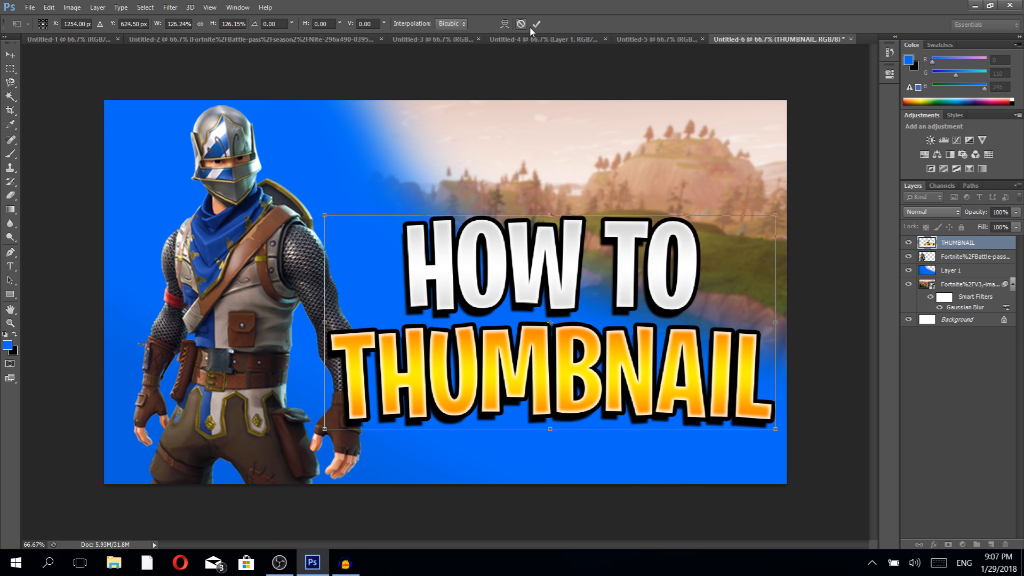
pyautogui.click(536, 24)
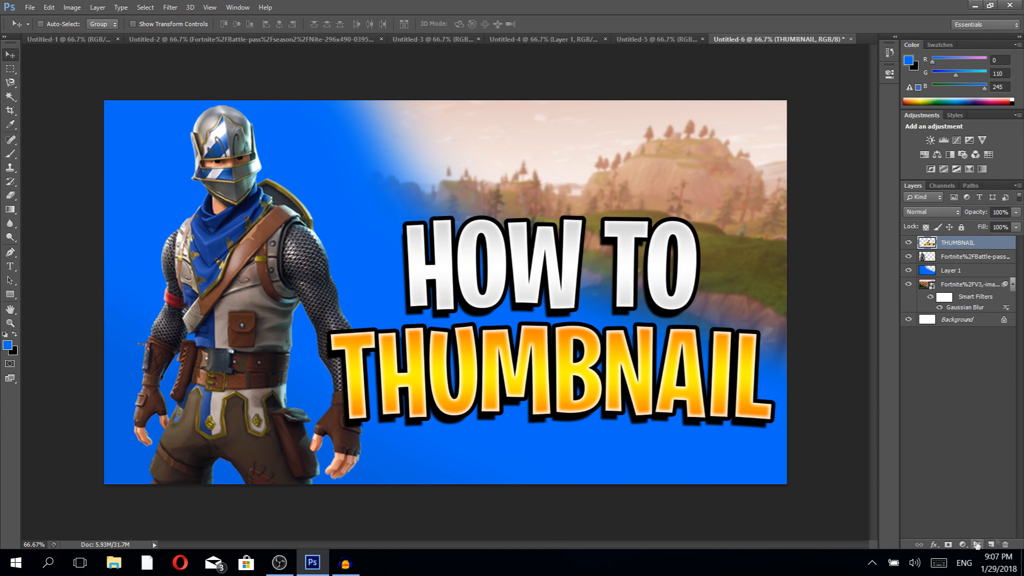
# Step: Paint soft black shading behind the title and into the sky on a new layer, placed directly below the title layer at 62% opacity
pyautogui.click(992, 545)
pyautogui.click(10, 154)
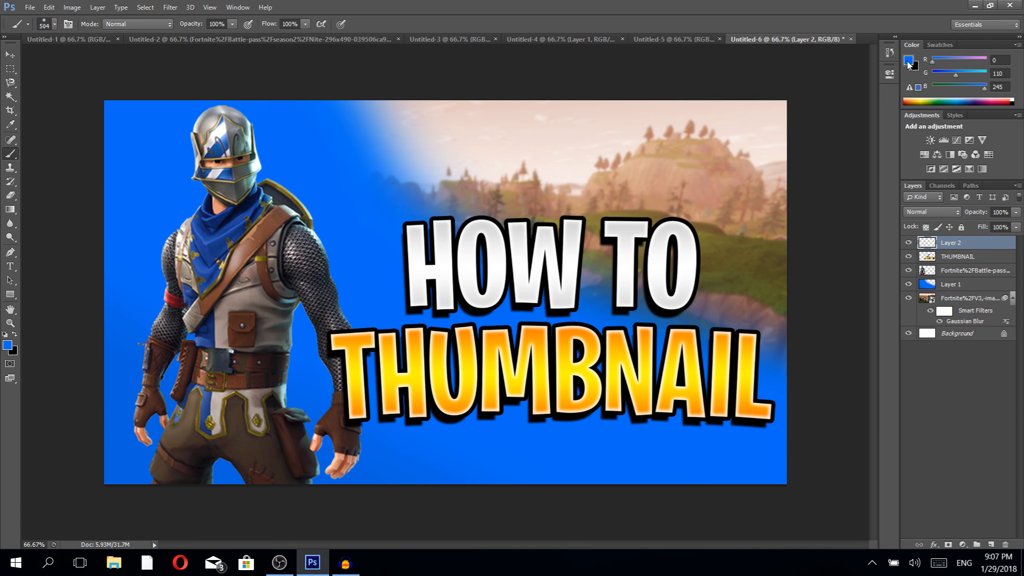
pyautogui.click(909, 62)
pyautogui.click(704, 295)
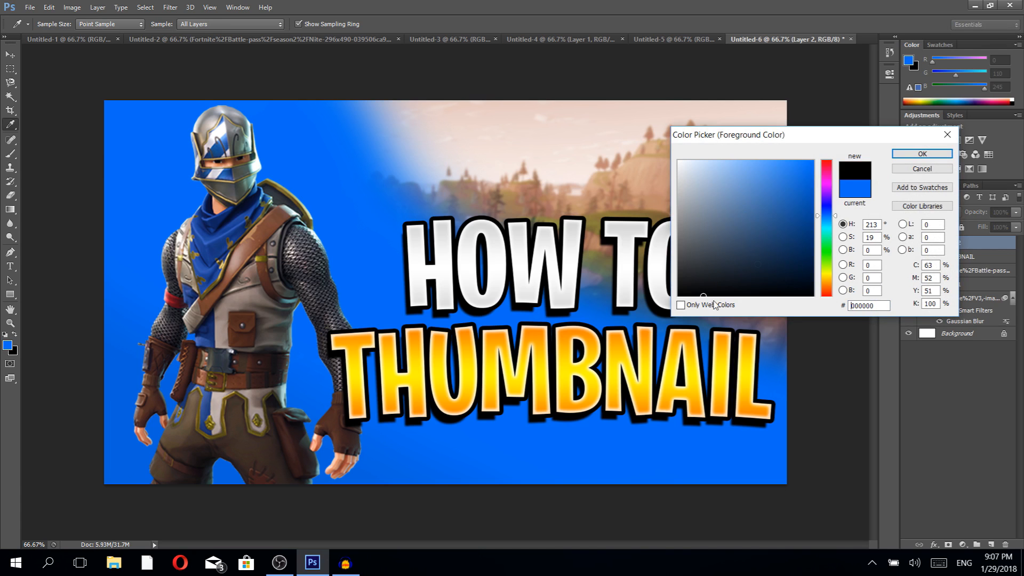
pyautogui.click(923, 154)
pyautogui.moveTo(430, 261)
pyautogui.mouseDown()
pyautogui.moveTo(616, 259)
pyautogui.moveTo(651, 272)
pyautogui.mouseUp()
pyautogui.moveTo(375, 366); pyautogui.dragTo(739, 372)
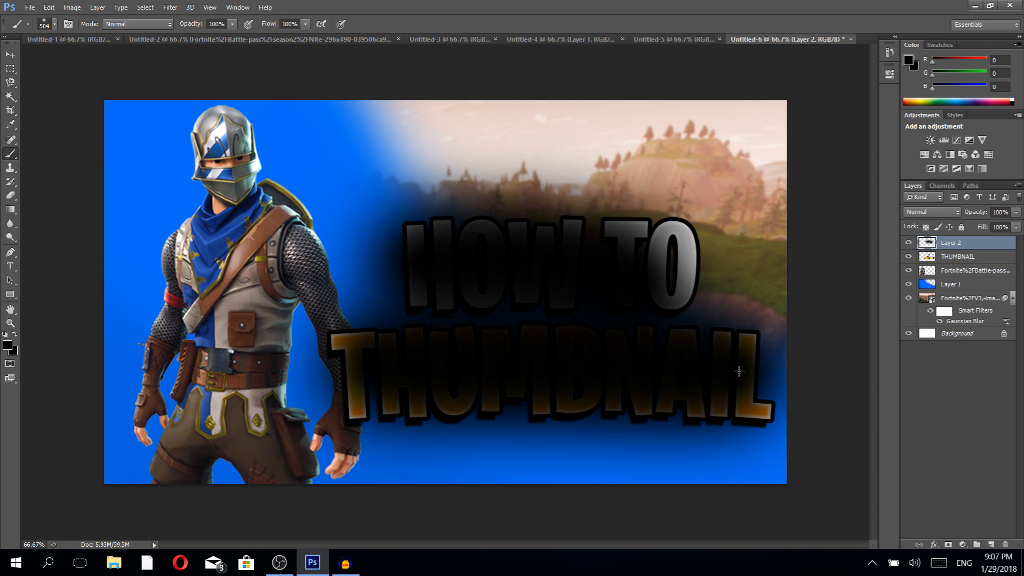
pyautogui.moveTo(607, 165); pyautogui.dragTo(508, 159)
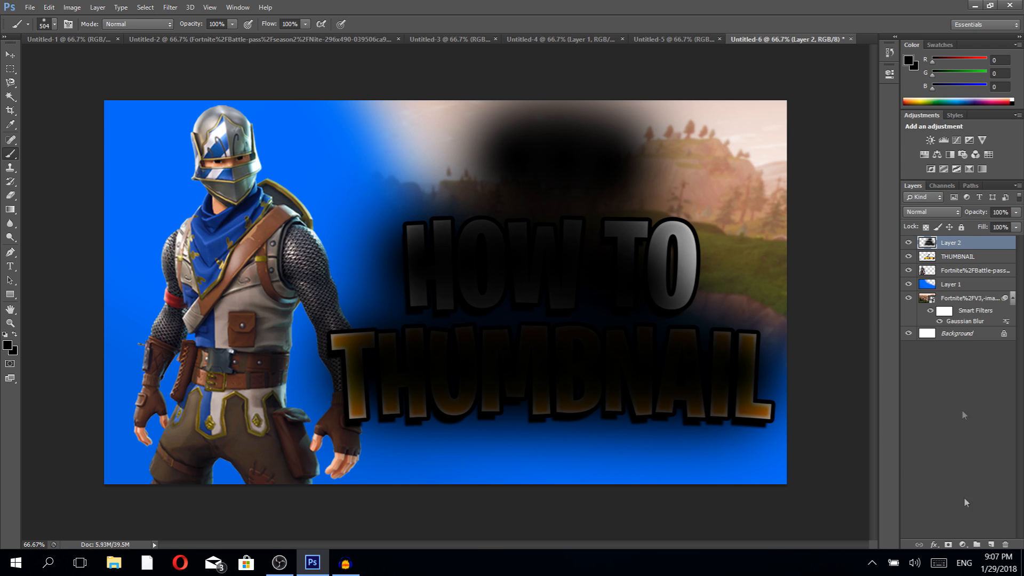
pyautogui.moveTo(983, 215)
pyautogui.mouseDown()
pyautogui.moveTo(974, 216)
pyautogui.moveTo(967, 267)
pyautogui.mouseUp()
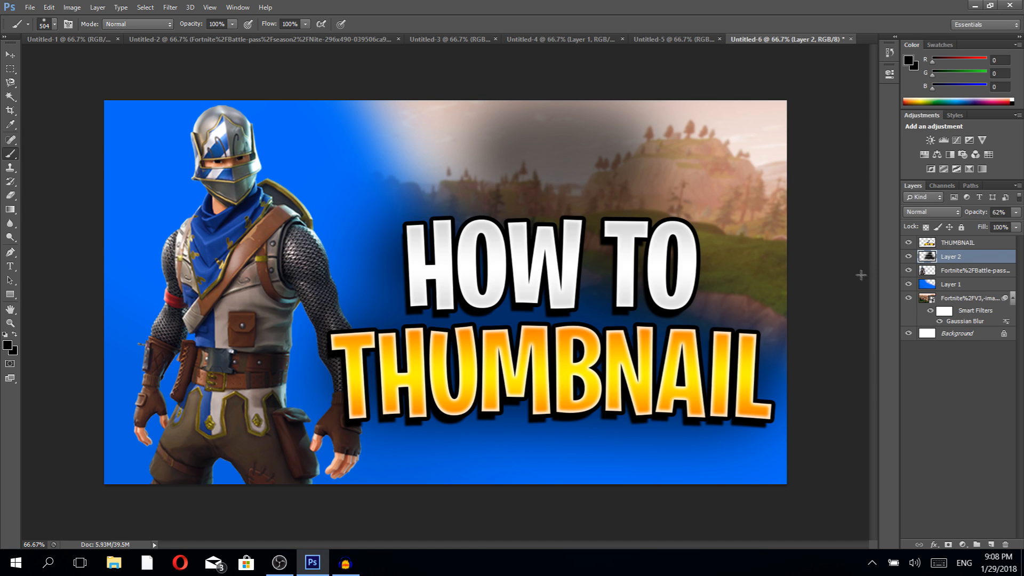
# Step: Place the Battle_royale_logo image into the thumbnail document
pyautogui.click(30, 7)
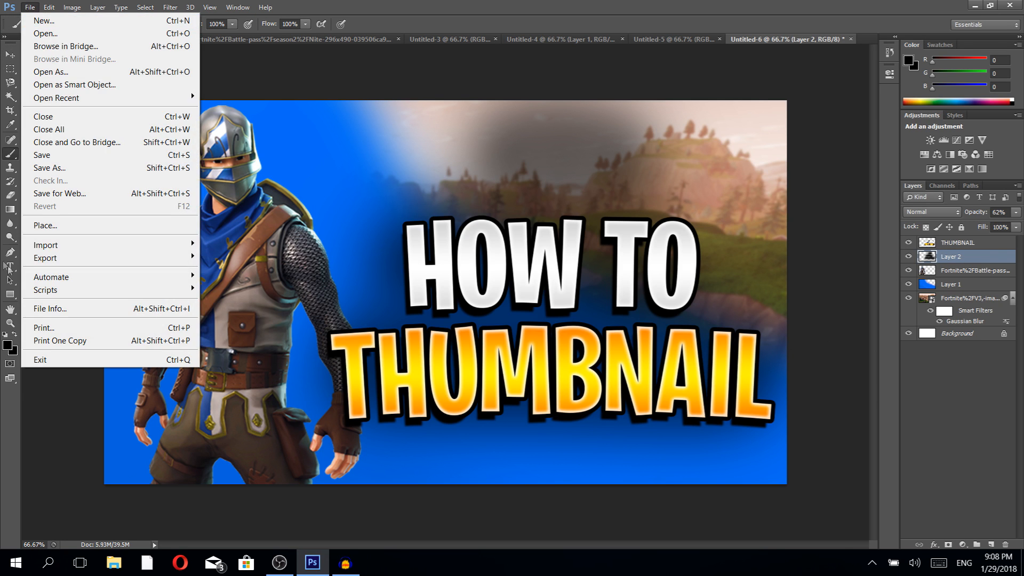
pyautogui.click(71, 225)
pyautogui.doubleClick(483, 167)
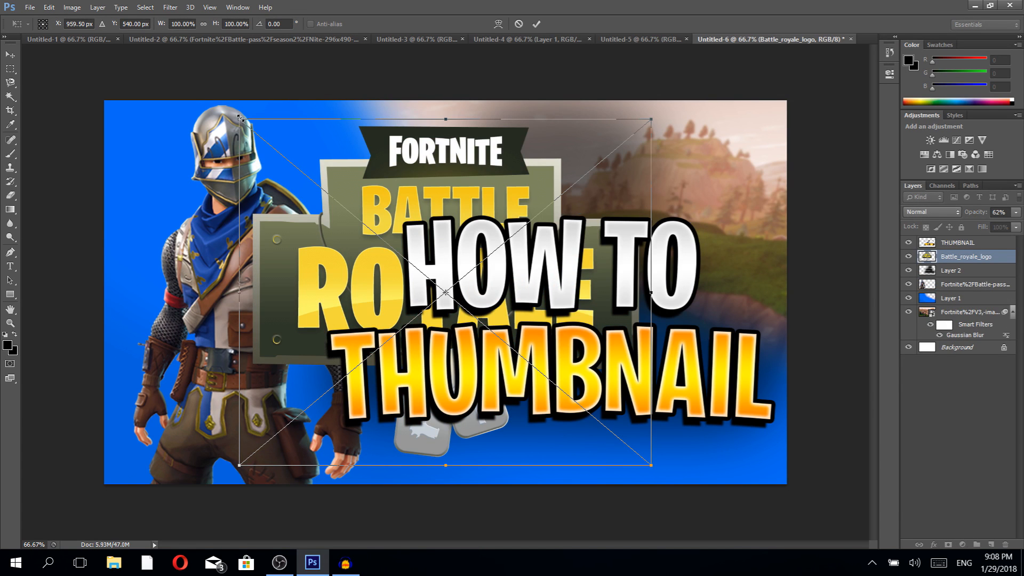
# Step: Scale the Battle Royale logo to about 51%, position it just above the HOW TO text, and bring its layer above the title
pyautogui.moveTo(240, 119); pyautogui.dragTo(341, 205)
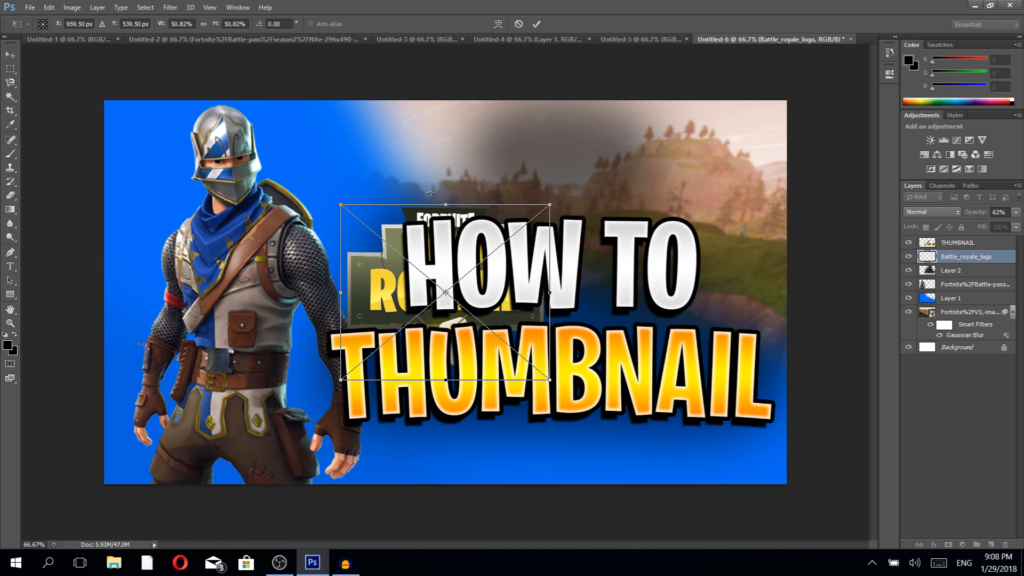
pyautogui.moveTo(399, 226); pyautogui.dragTo(513, 119)
pyautogui.click(537, 24)
pyautogui.moveTo(975, 259); pyautogui.dragTo(974, 238)
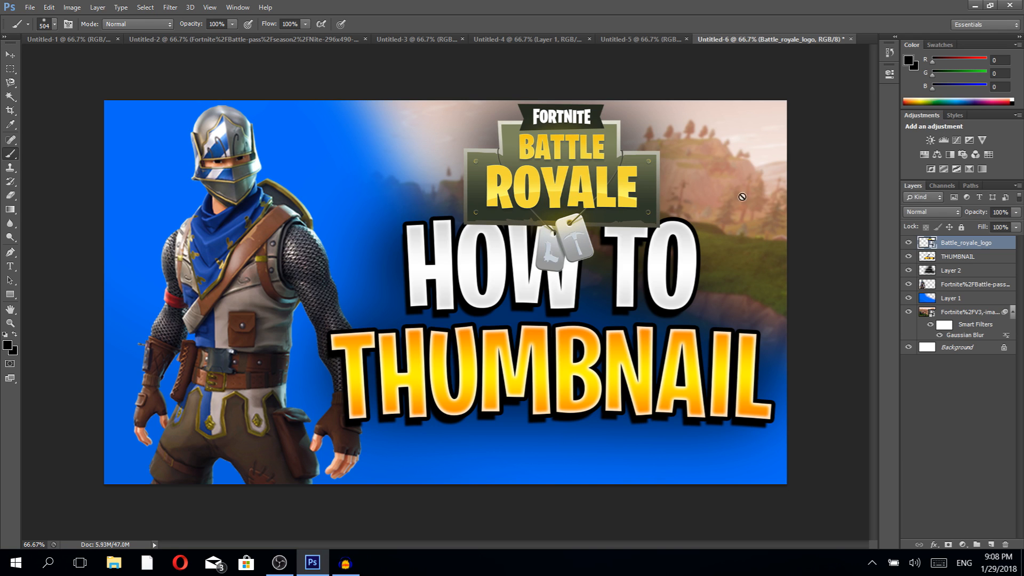
pyautogui.click(10, 57)
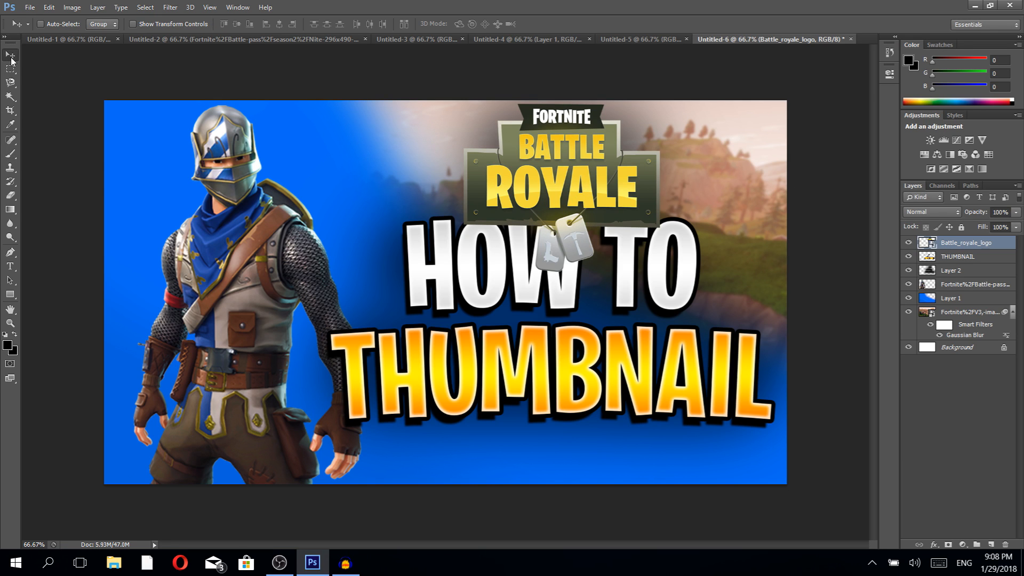